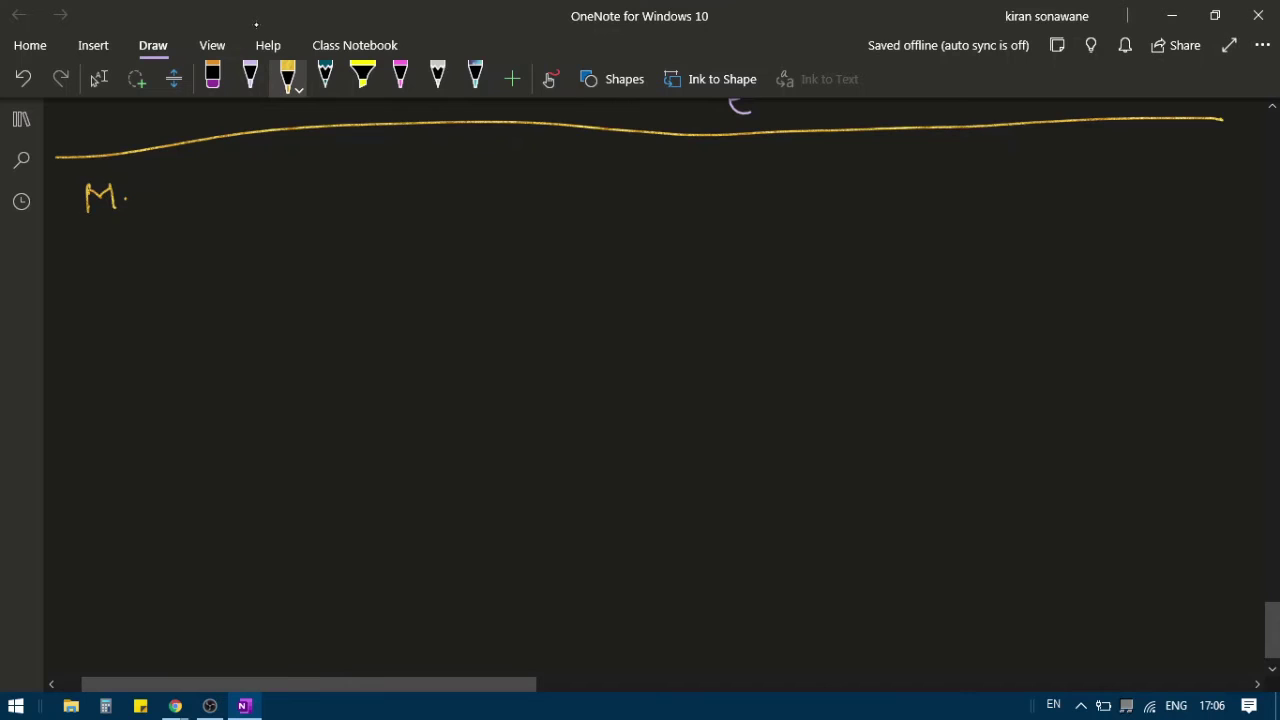
Write and underline the M·B heading, then write f(ε) beside it
drag(138, 180, 140, 208)
mouse_move(70, 238)
mouse_down()
mouse_move(160, 224)
mouse_move(155, 235)
mouse_up()
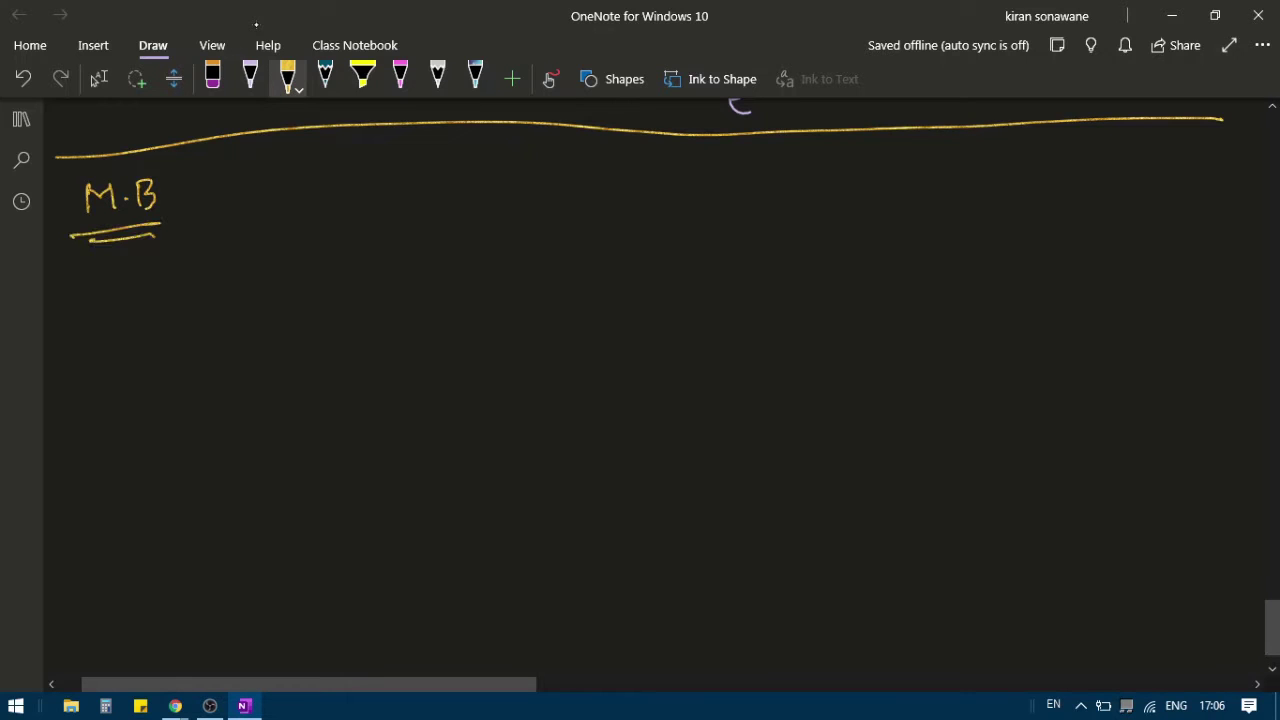
mouse_move(279, 162)
mouse_down()
mouse_move(268, 212)
mouse_move(274, 188)
mouse_up()
drag(295, 172, 298, 198)
mouse_move(318, 174)
mouse_down()
mouse_move(306, 186)
mouse_move(330, 202)
mouse_move(366, 188)
mouse_move(429, 198)
mouse_move(440, 162)
mouse_up()
Finish the formula with the exponent e^(−βEr) and sketch the f(ε) versus ε axes
mouse_move(454, 176)
mouse_down()
mouse_move(460, 148)
mouse_move(464, 164)
mouse_move(484, 162)
mouse_up()
drag(490, 166, 503, 156)
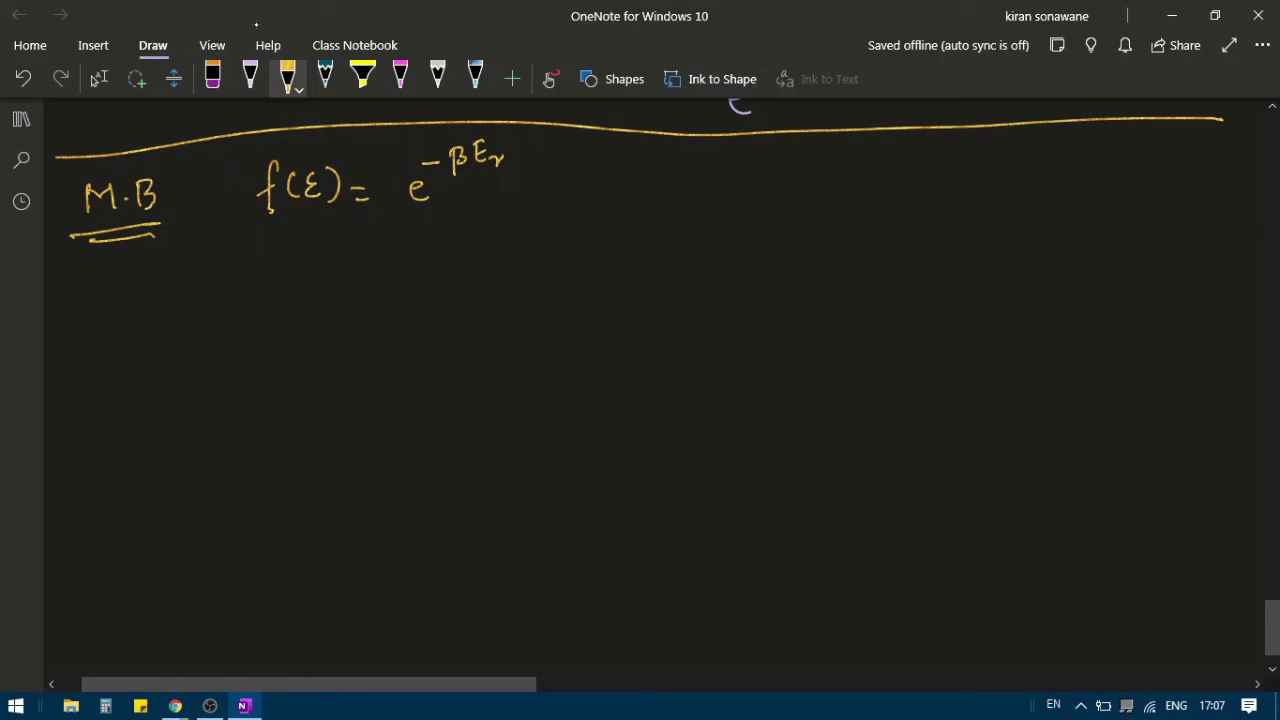
mouse_move(668, 290)
mouse_down()
mouse_move(722, 267)
mouse_move(666, 250)
mouse_up()
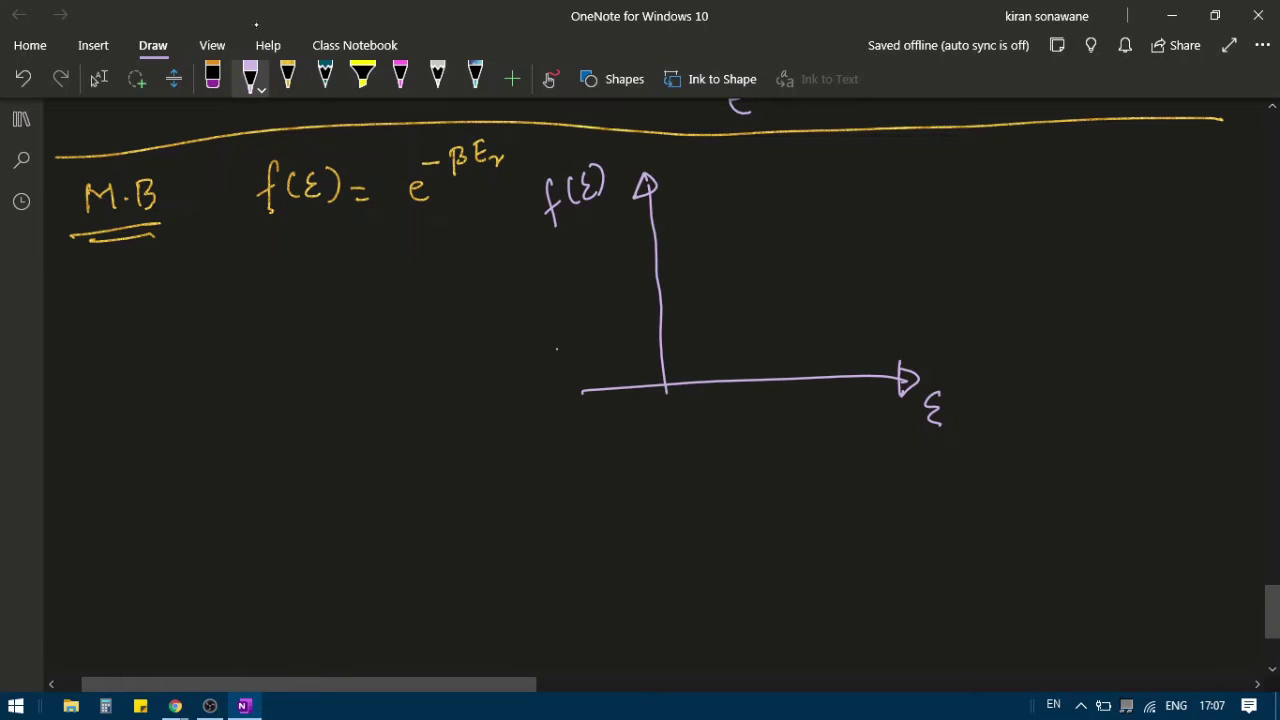
click(99, 79)
In Desmos, enter and plot y = exp(−10·x)
mouse_move(172, 706)
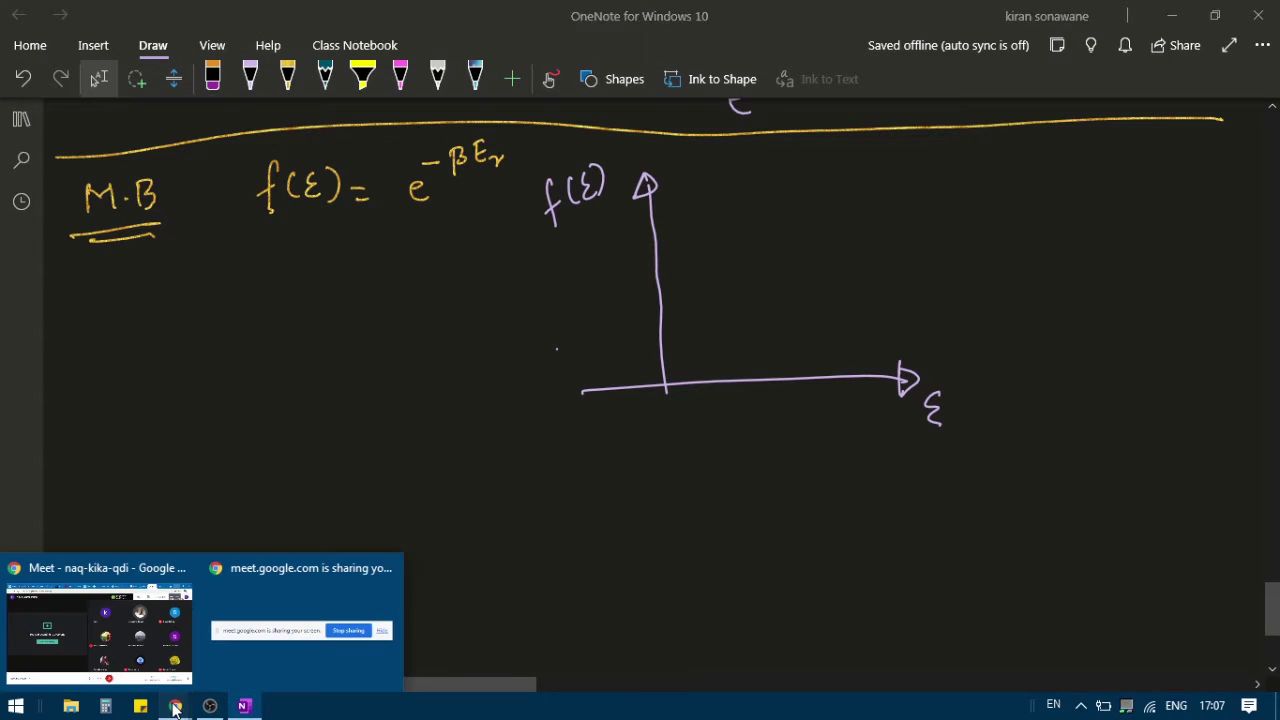
click(107, 625)
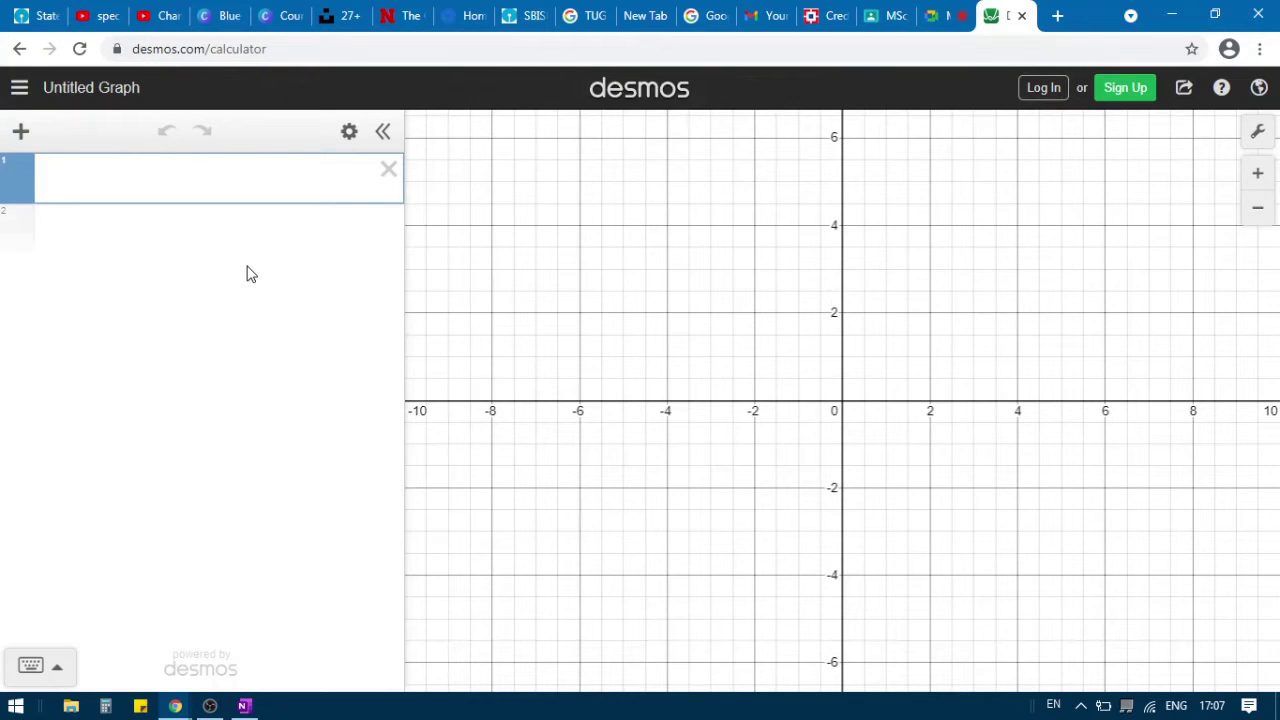
text(= exp(-)
key(alt+Tab)
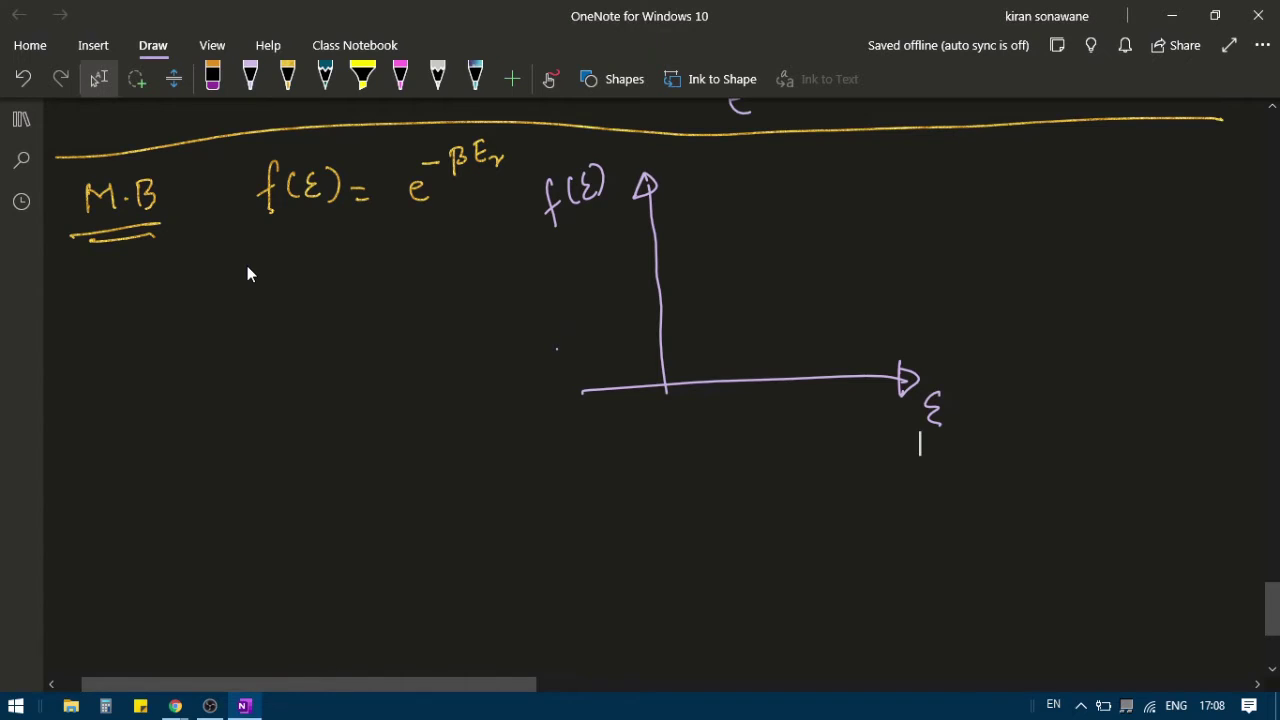
key(alt+Tab)
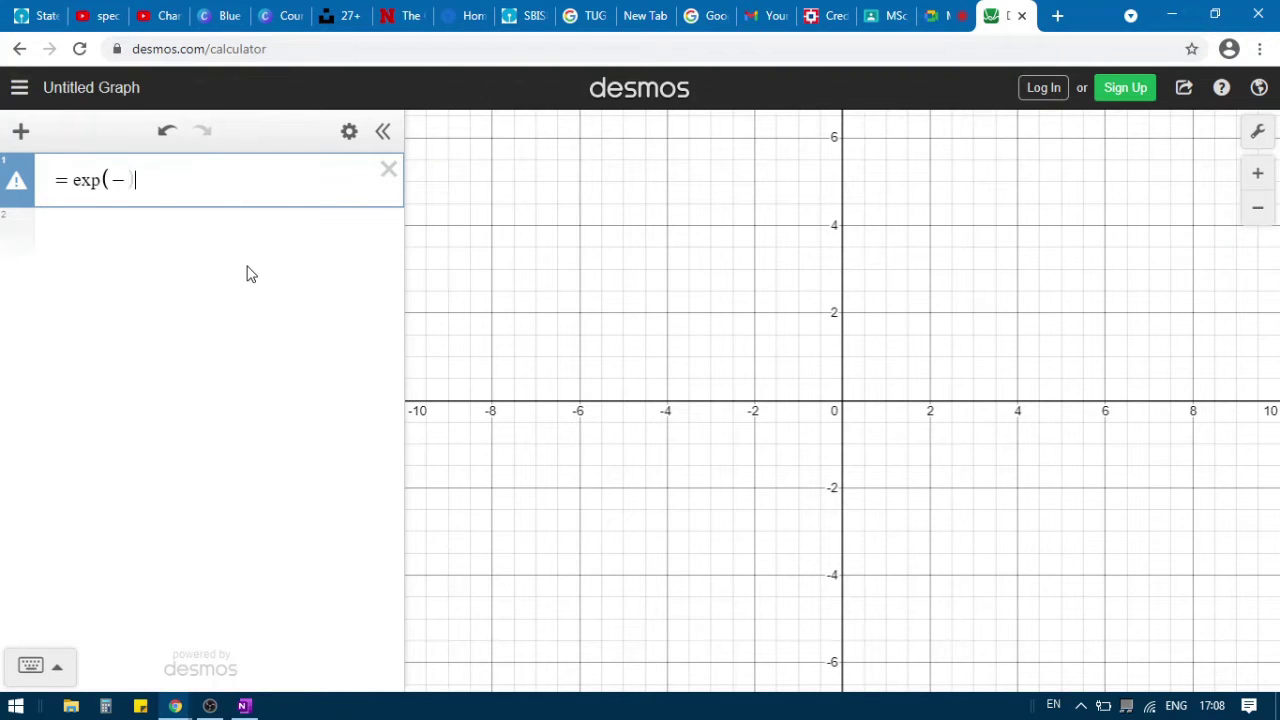
text(20)
key(BackSpace)
key(BackSpace)
key(Left)
text(10)
text(*x)
key(Home)
text(y)
key(Return)
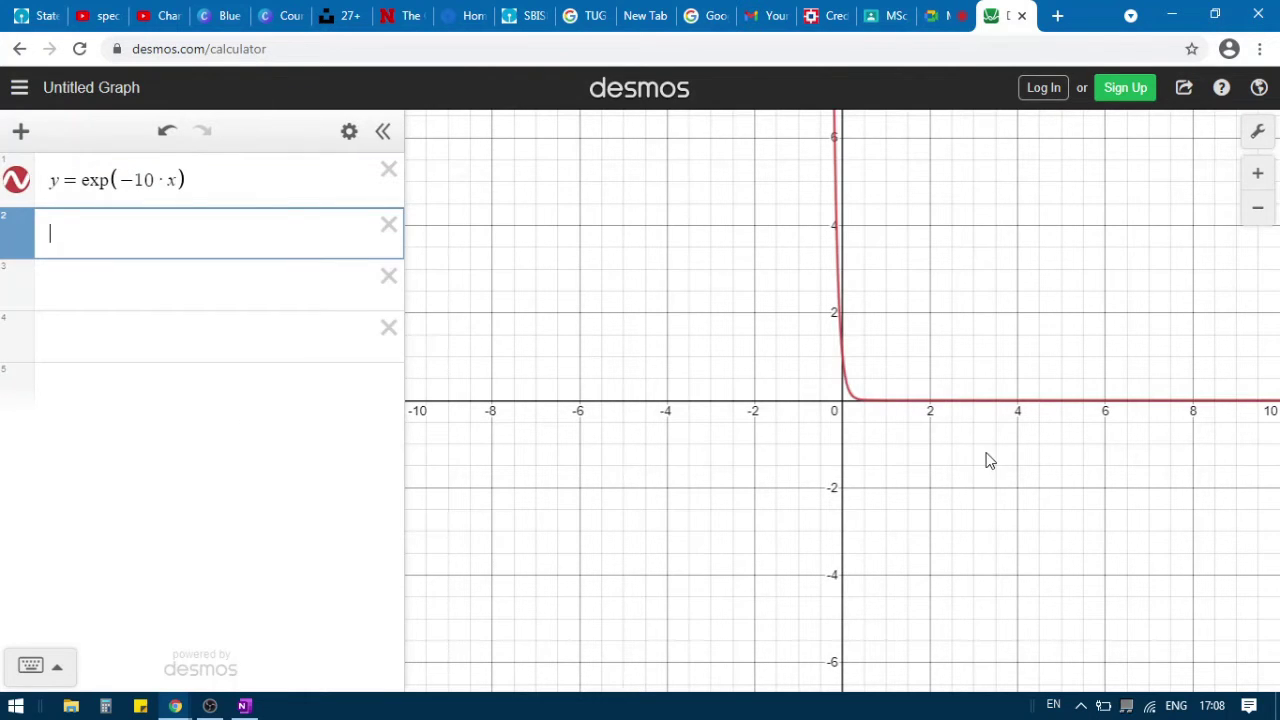
Zoom in on the decaying curve, then zoom out with the − button
mouse_move(868, 400)
scroll(905, 415, up, 5)
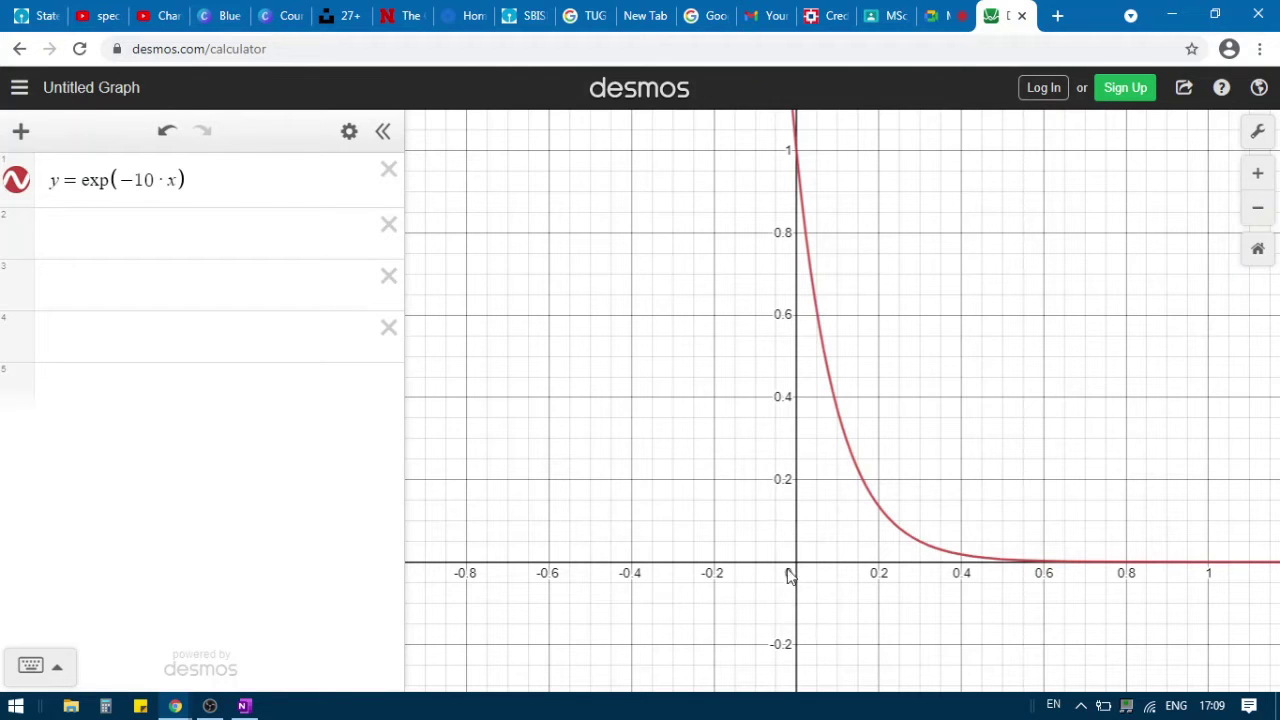
click(1259, 211)
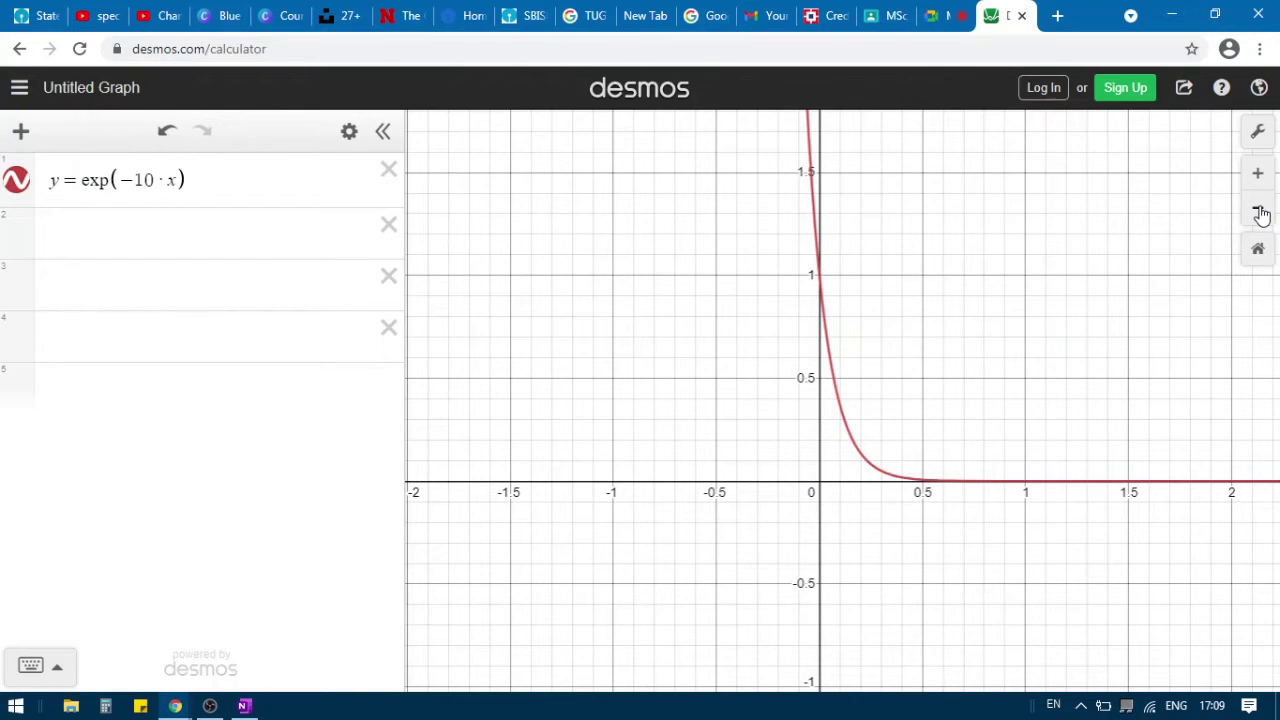
key(alt+Tab)
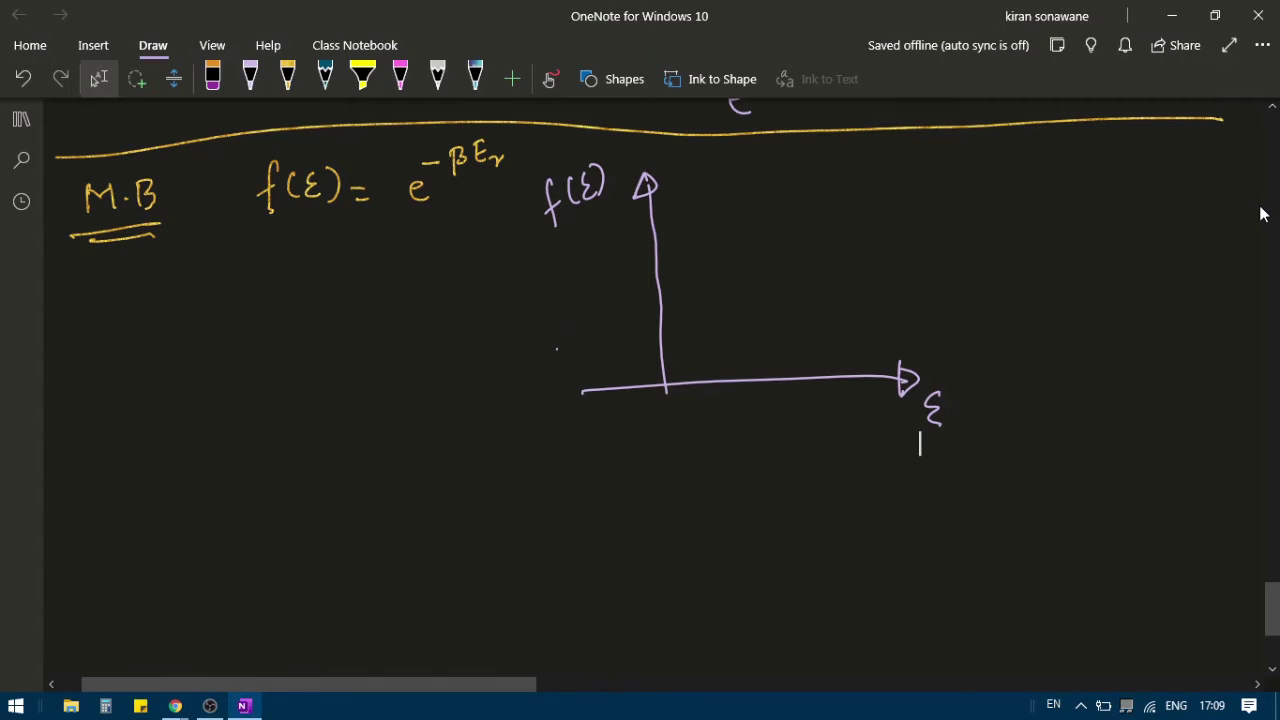
Underline the f(ε) formula and sketch a red decaying curve on the axes
click(250, 79)
drag(379, 383, 388, 383)
drag(272, 226, 450, 205)
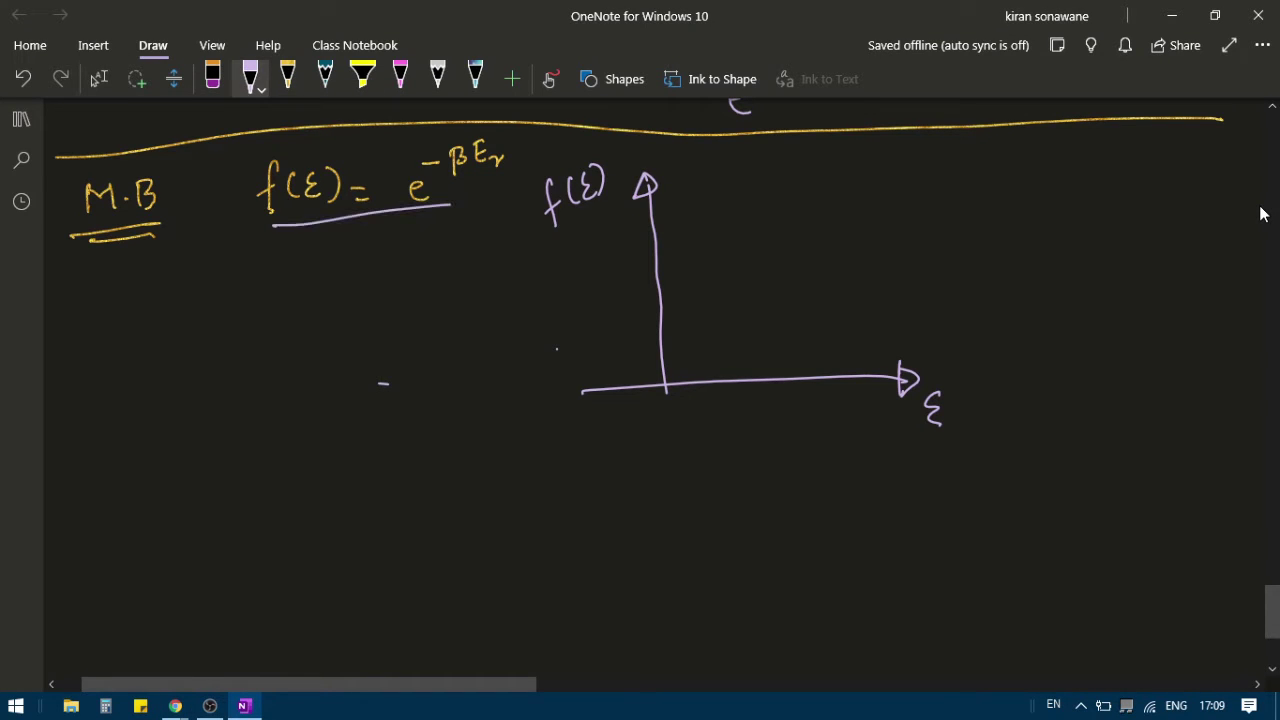
mouse_move(652, 207)
mouse_down()
mouse_move(714, 347)
mouse_move(848, 365)
mouse_up()
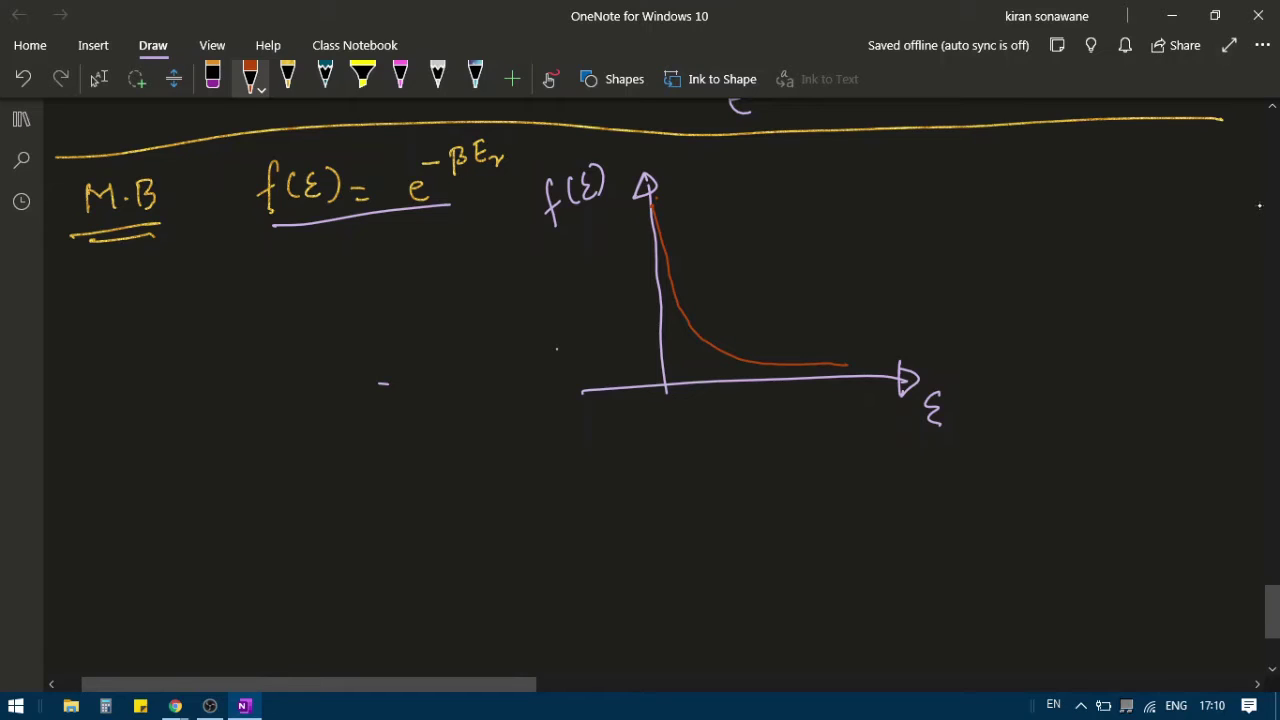
Draw a hook below the M·B heading and write T↑
mouse_move(138, 252)
mouse_down()
mouse_move(182, 262)
mouse_move(183, 290)
mouse_move(230, 306)
mouse_up()
drag(210, 312, 218, 340)
drag(262, 330, 288, 325)
drag(264, 458, 276, 461)
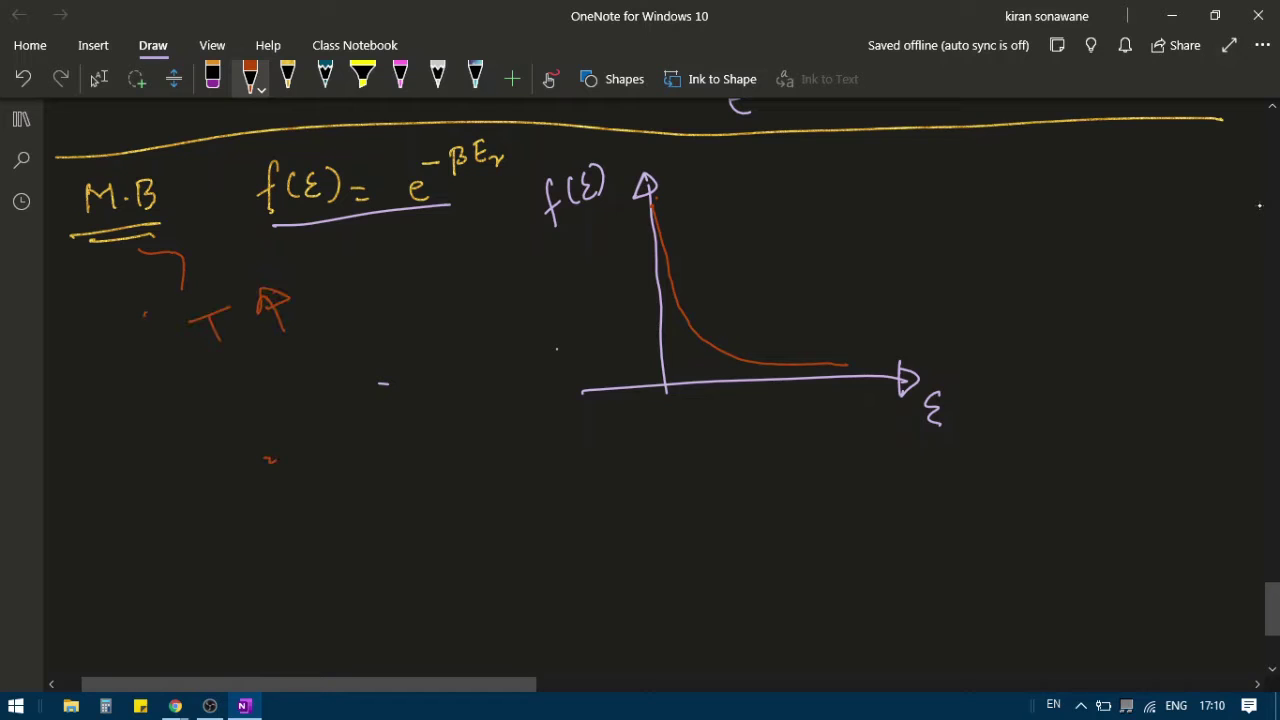
Write β = 1/kT and β↓ beneath the T↑ note
mouse_move(206, 418)
mouse_down()
mouse_move(212, 388)
mouse_move(224, 400)
mouse_up()
drag(246, 392, 260, 389)
drag(250, 400, 264, 397)
mouse_move(286, 350)
mouse_down()
mouse_move(282, 372)
mouse_move(310, 358)
mouse_up()
drag(292, 380, 302, 396)
drag(316, 374, 318, 394)
drag(320, 372, 342, 366)
drag(330, 370, 334, 386)
drag(370, 350, 384, 322)
mouse_move(392, 300)
mouse_down()
mouse_move(400, 330)
mouse_move(410, 316)
mouse_up()
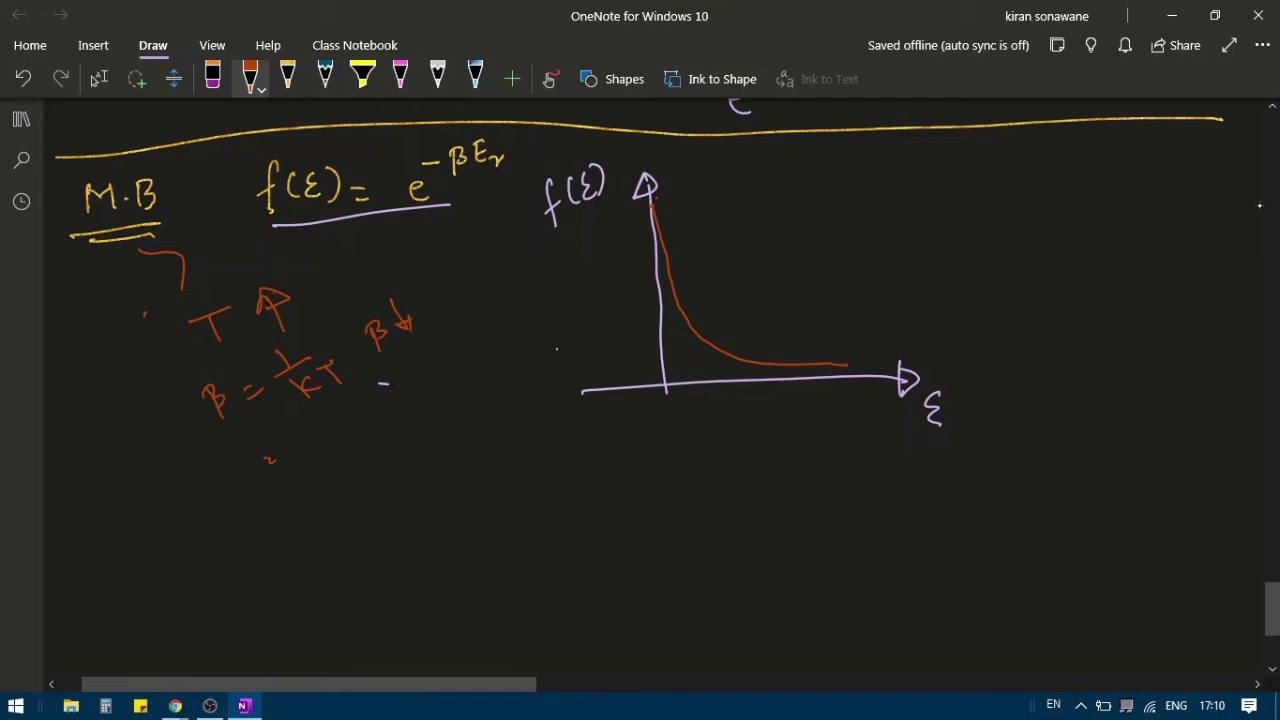
key(alt+Tab)
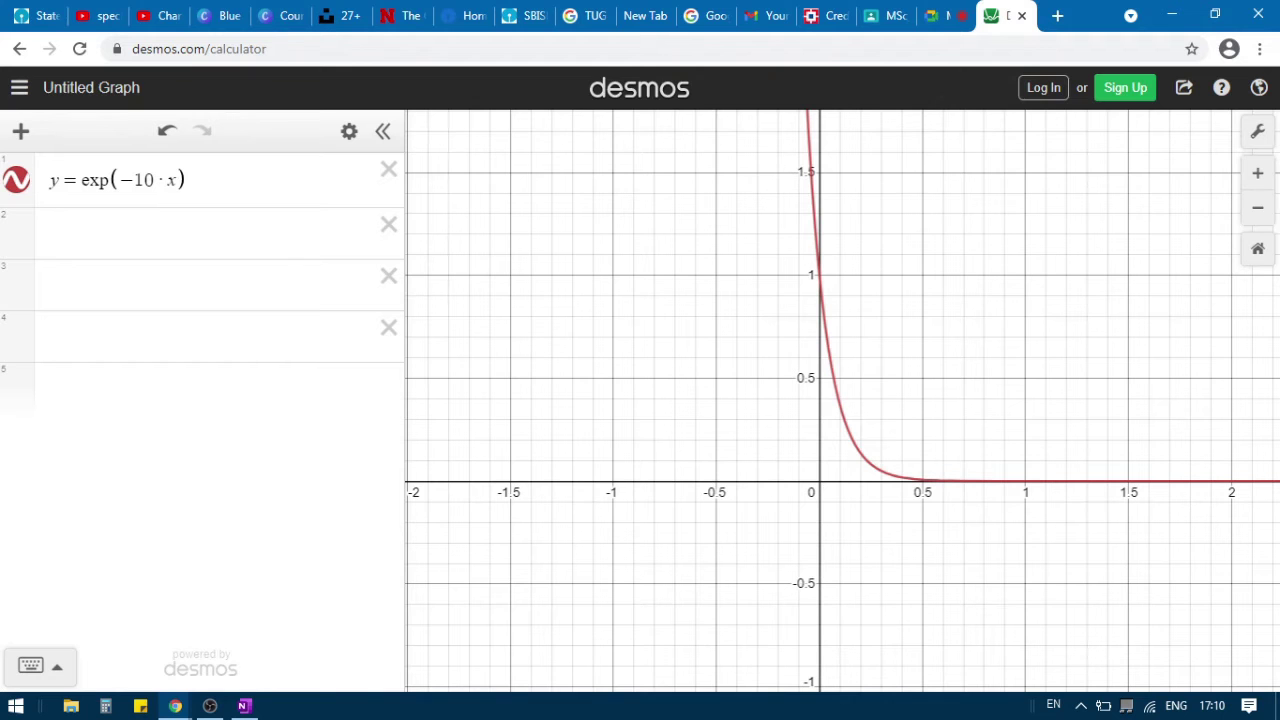
Add y = exp(−2·x) in row 2 and select each row to compare it with exp(−10·x)
click(194, 240)
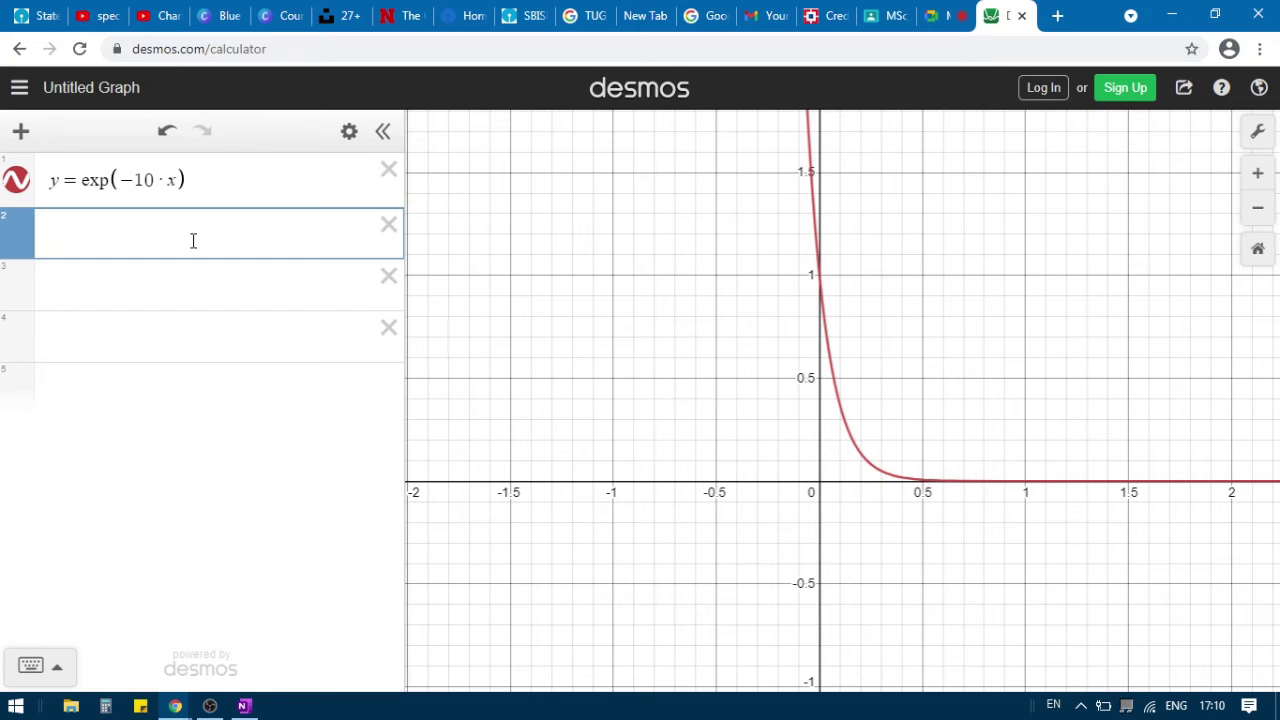
text(y=)
text(exp(-)
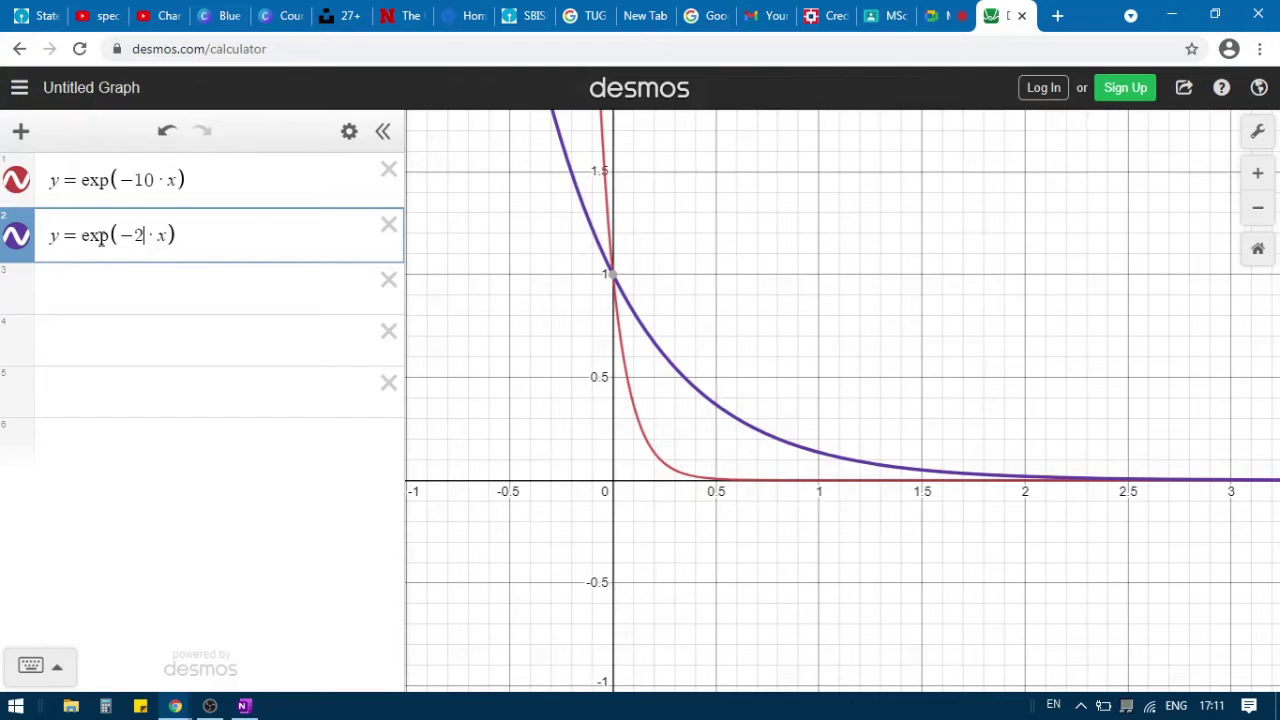
click(269, 184)
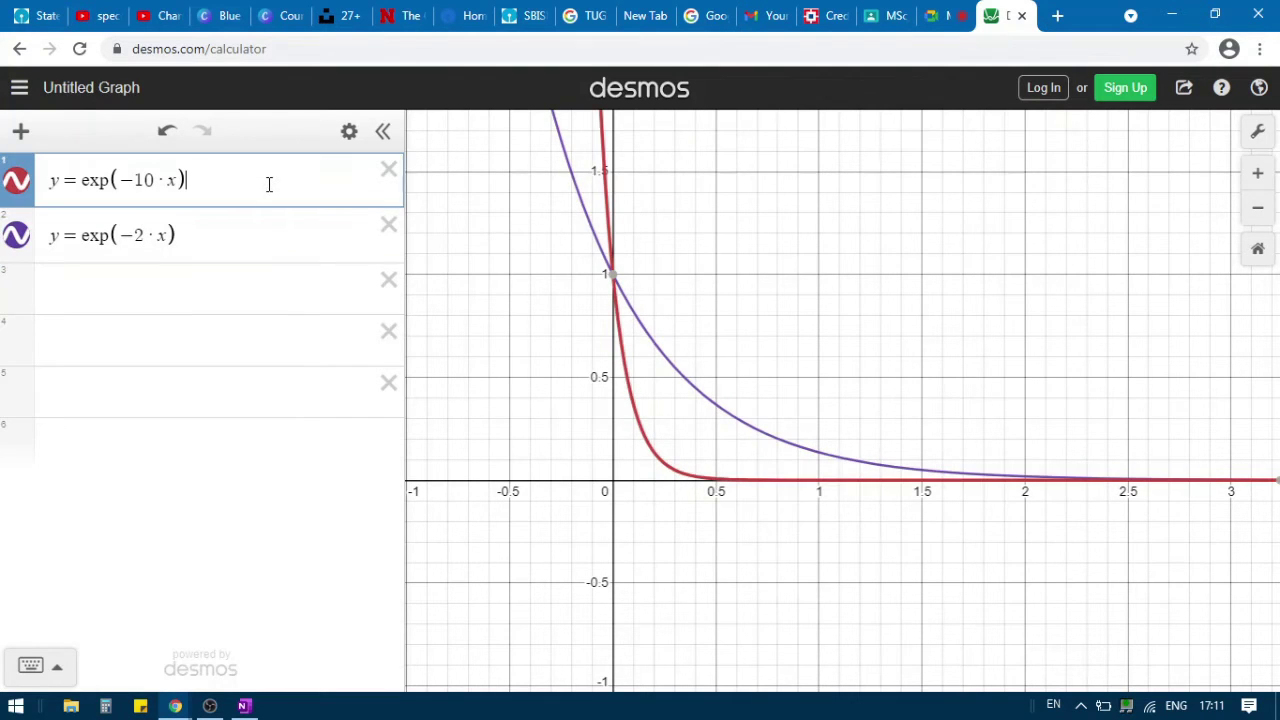
click(262, 229)
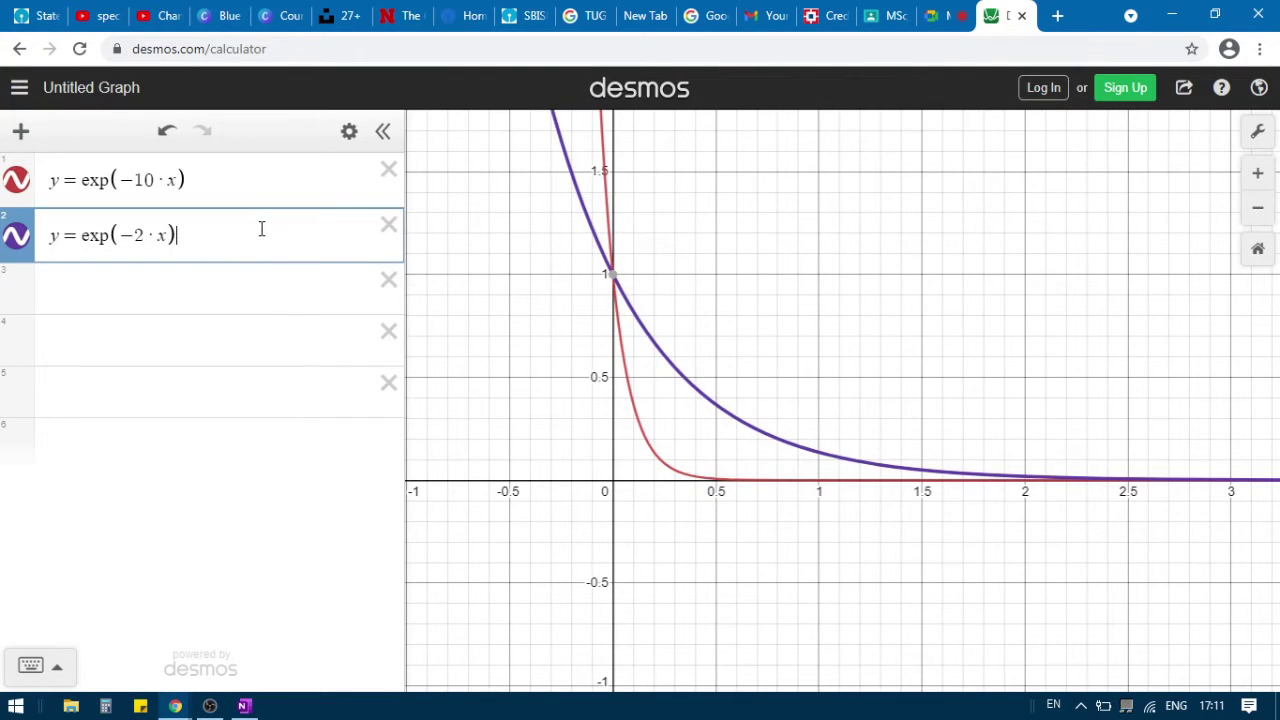
key(alt+Tab)
click(252, 80)
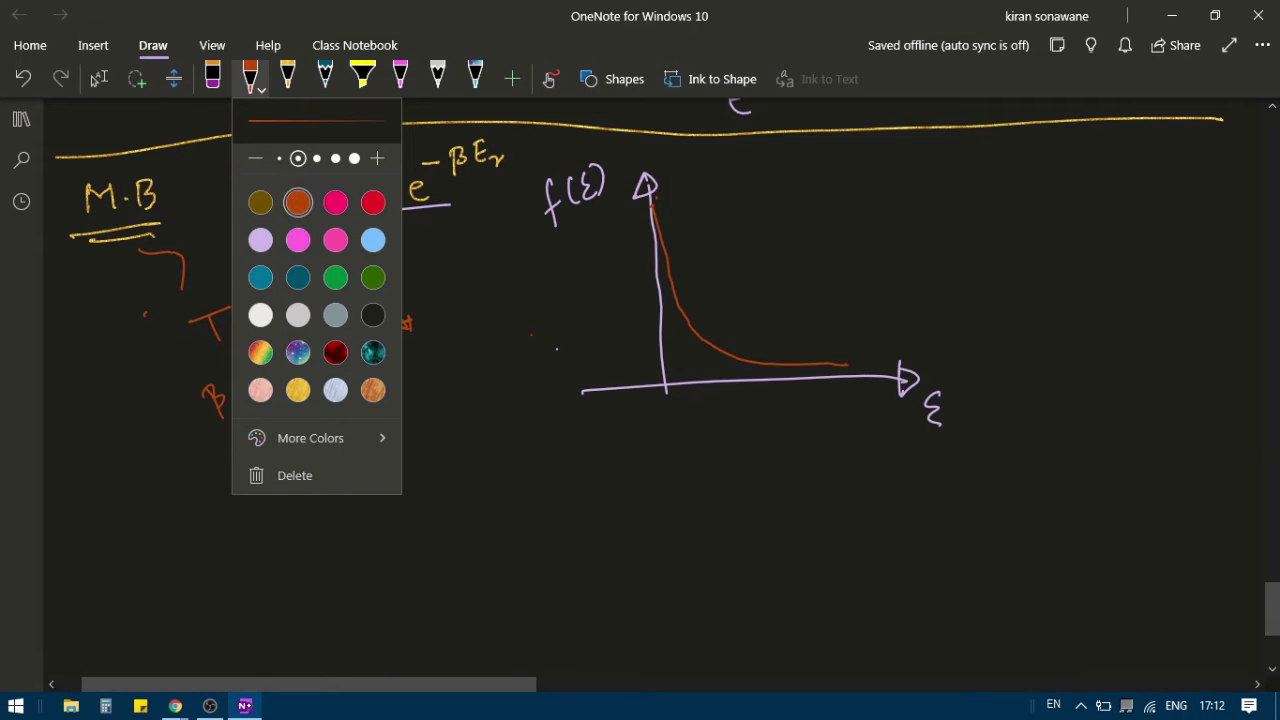
Label the red curve T with an arrow pointing at it
key(Escape)
drag(694, 158, 695, 176)
drag(687, 186, 661, 212)
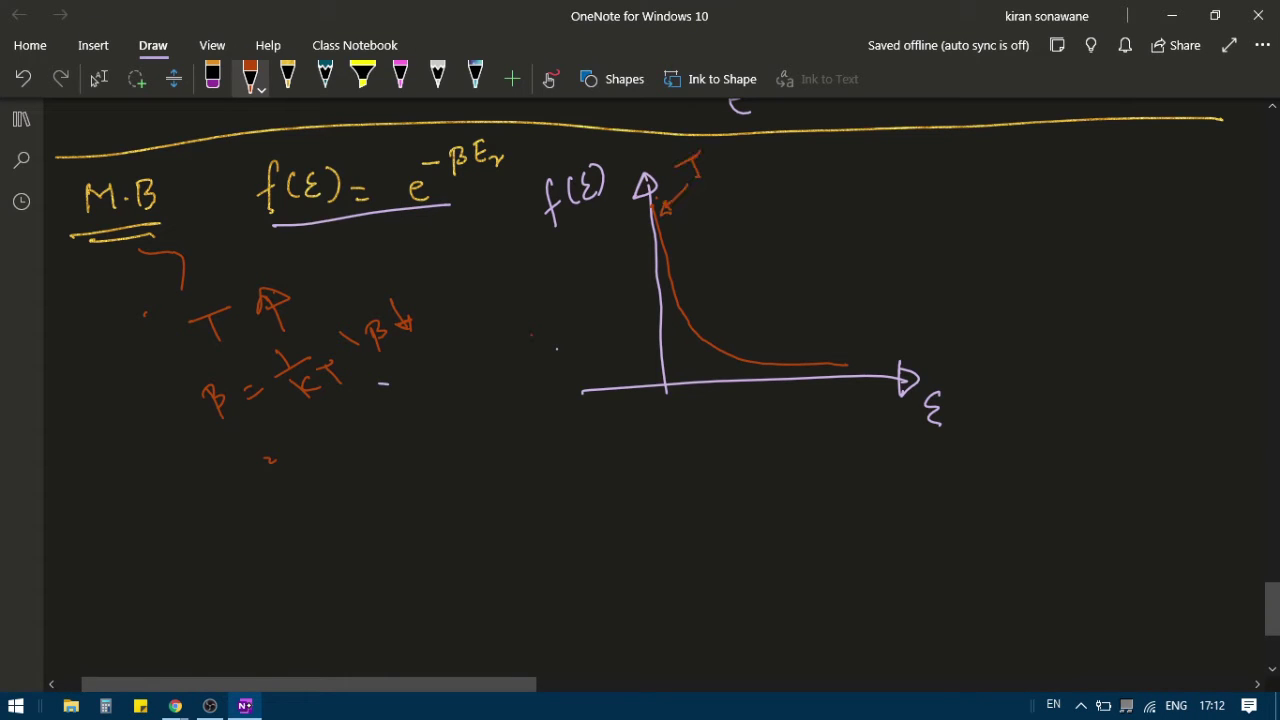
Draw a dark teal higher-temperature decay curve and label it T1
click(250, 80)
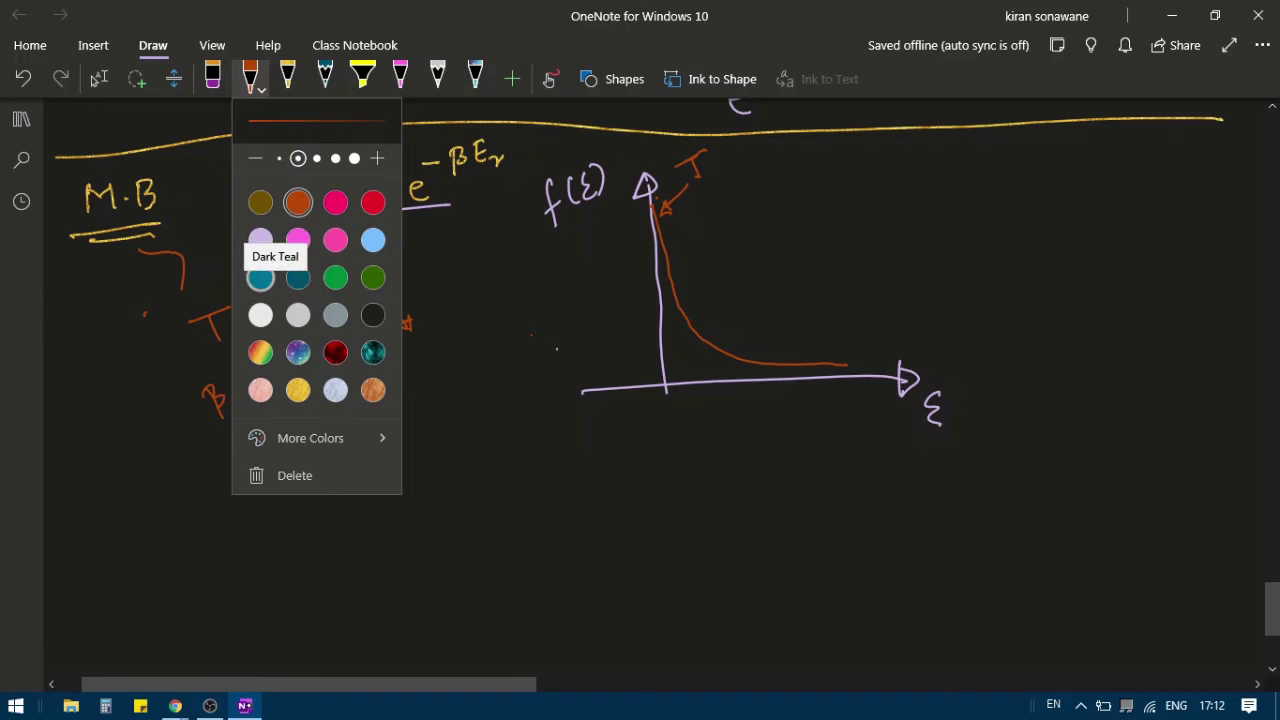
click(260, 277)
key(Escape)
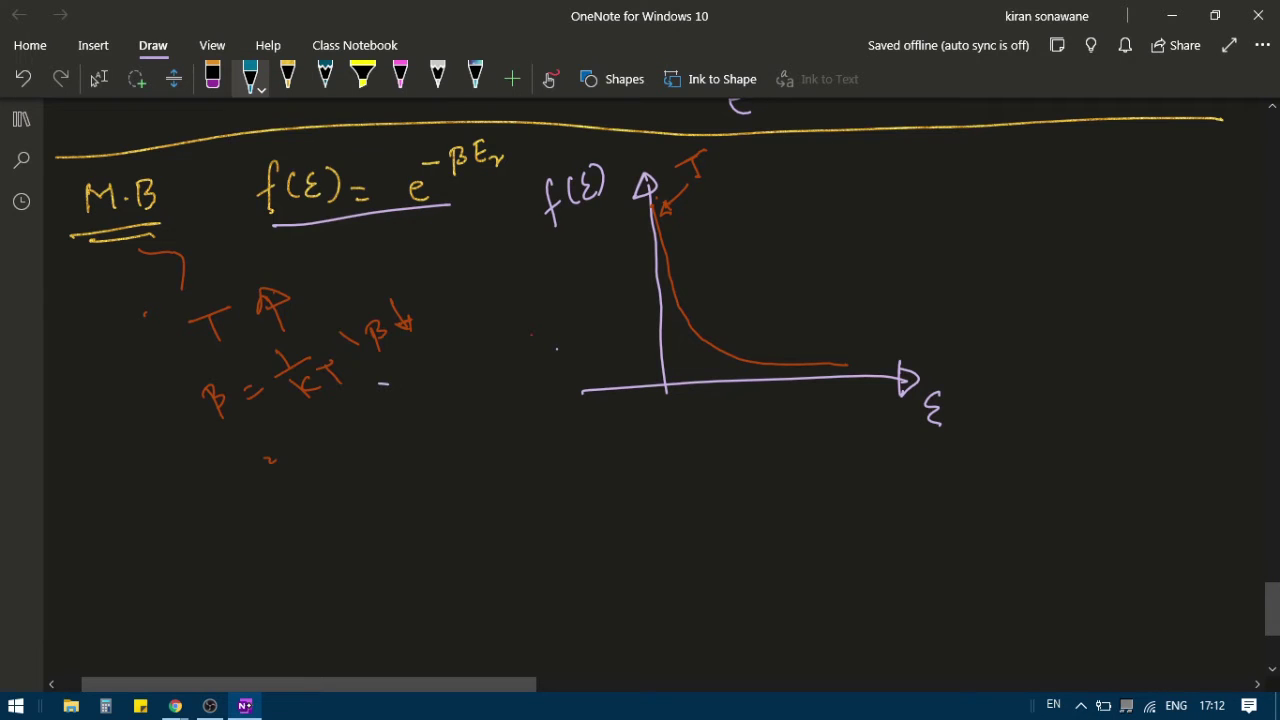
drag(656, 208, 912, 355)
drag(720, 204, 683, 240)
drag(797, 274, 808, 282)
drag(730, 186, 756, 180)
drag(745, 182, 750, 204)
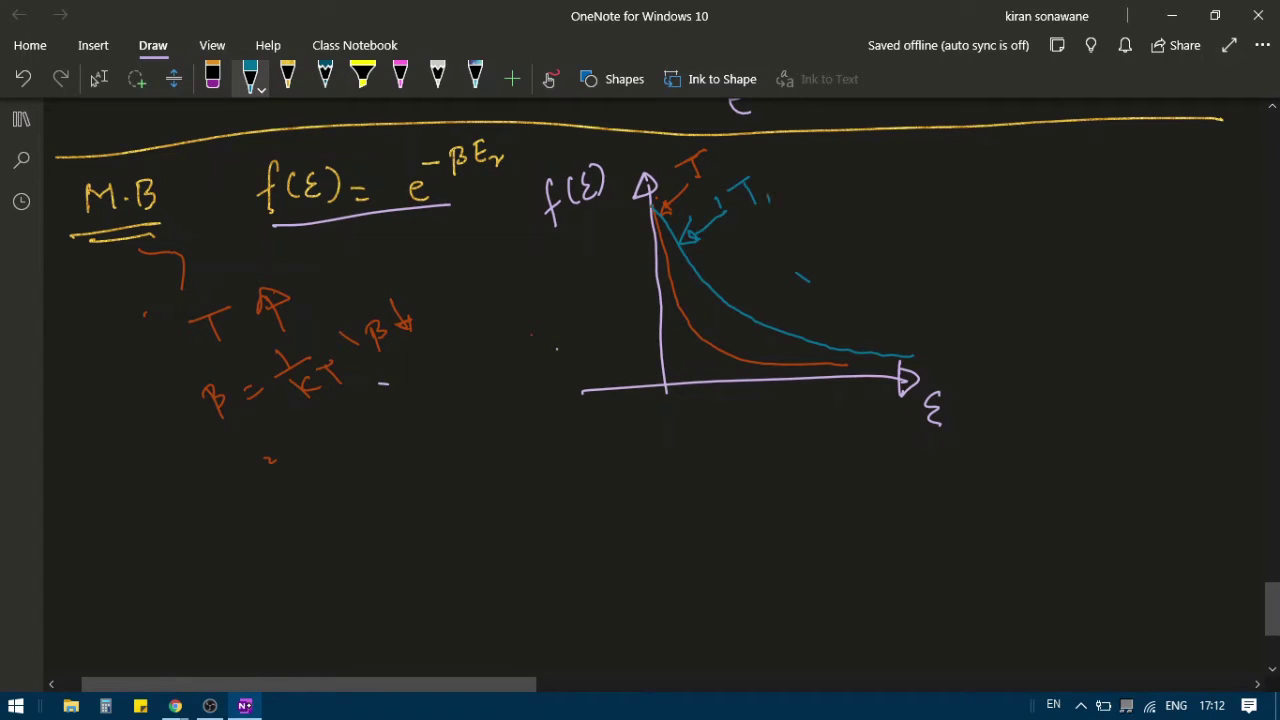
Draw the pink highest-temperature curve and label it T3
click(250, 80)
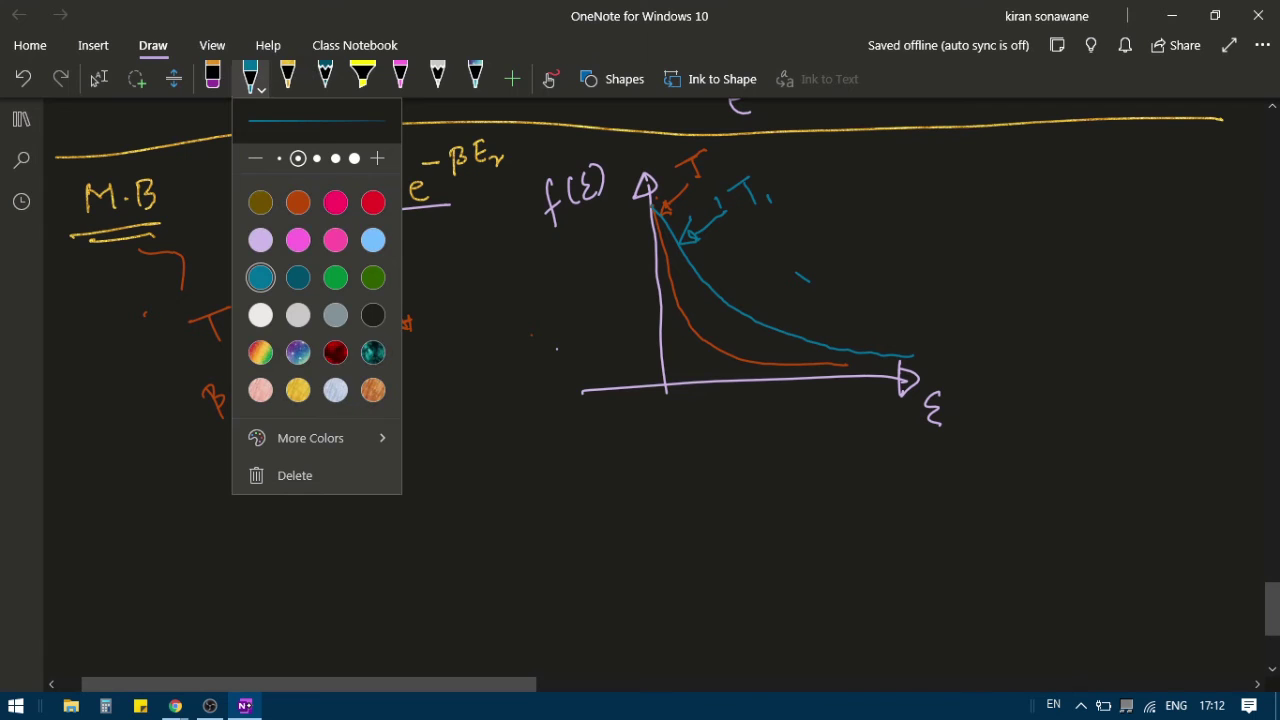
click(298, 240)
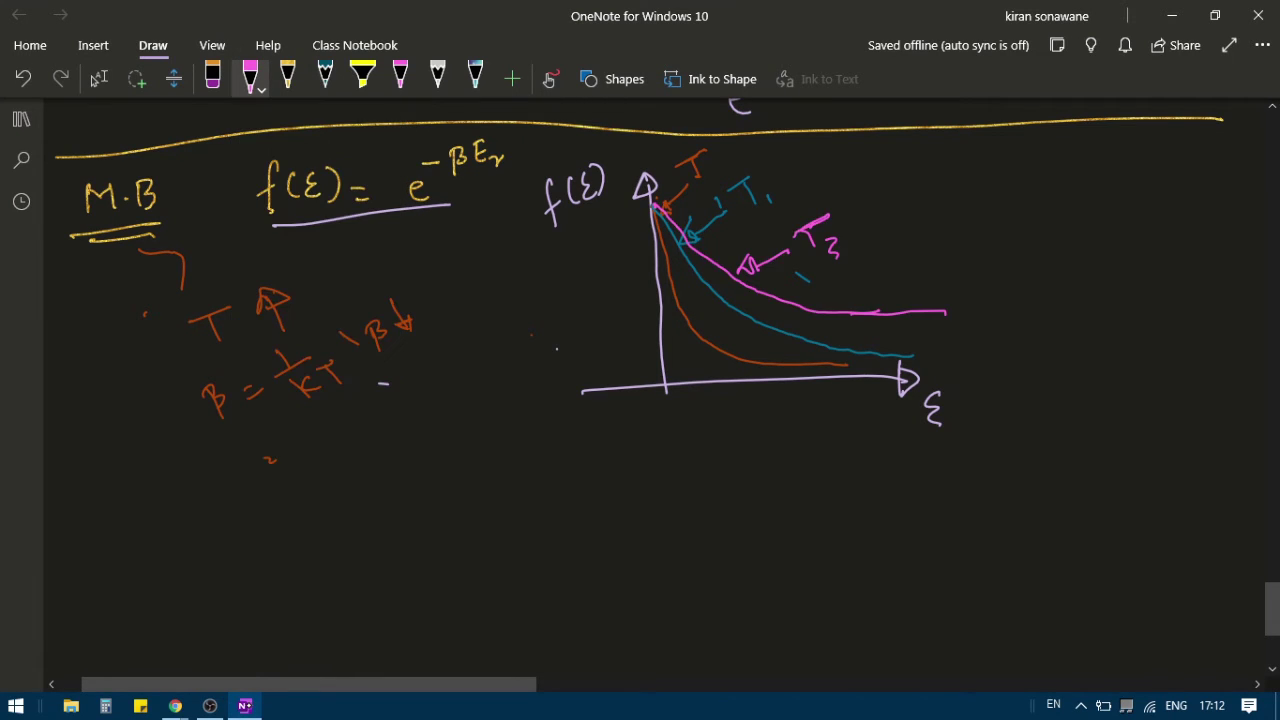
drag(826, 234, 826, 266)
mouse_move(893, 179)
mouse_down()
mouse_move(926, 176)
mouse_move(915, 201)
mouse_up()
Write the temperature ordering T < T1 < T3 beside the graph
drag(985, 172, 1011, 170)
drag(999, 172, 1000, 193)
drag(1017, 188, 1022, 197)
drag(1062, 160, 1087, 157)
mouse_move(1074, 160)
mouse_down()
mouse_move(1076, 186)
mouse_move(1094, 192)
mouse_up()
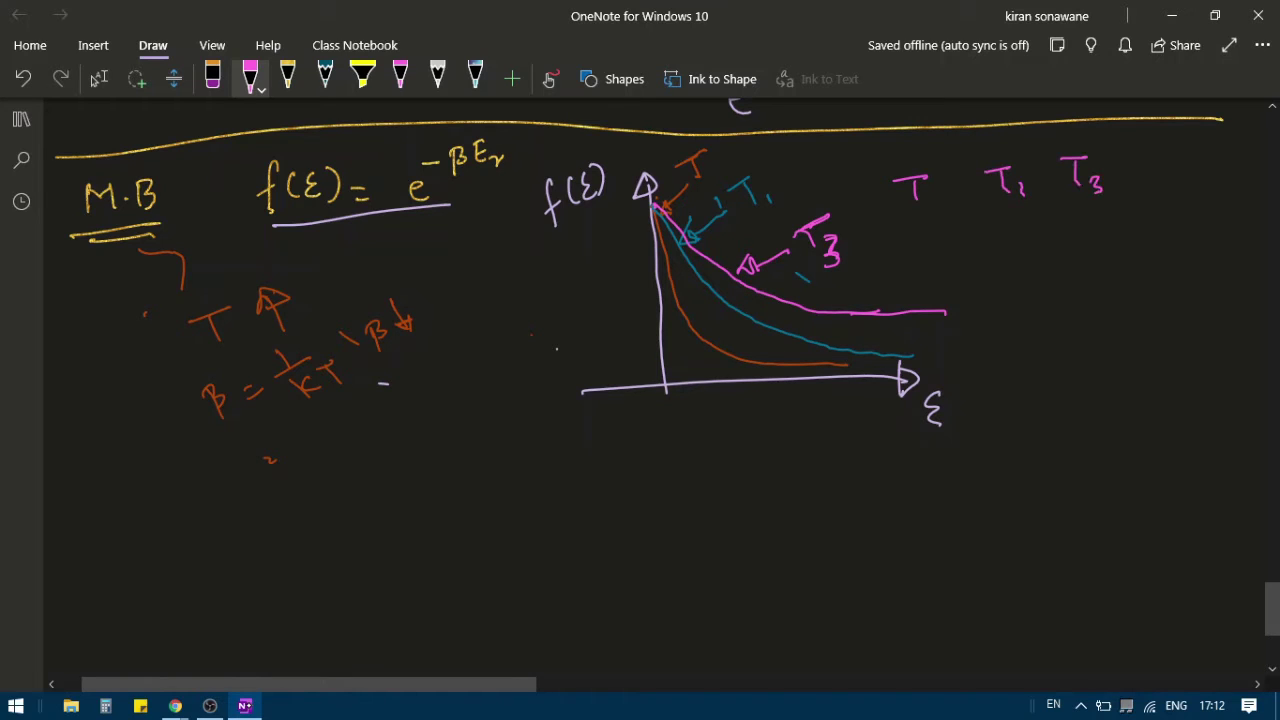
drag(966, 175, 966, 200)
drag(1059, 172, 1058, 192)
Circle the f(ε) and ε axis labels and add tick marks along the energy axis
drag(1017, 260, 1012, 306)
click(1018, 342)
drag(600, 158, 598, 160)
drag(672, 388, 895, 378)
drag(945, 380, 942, 379)
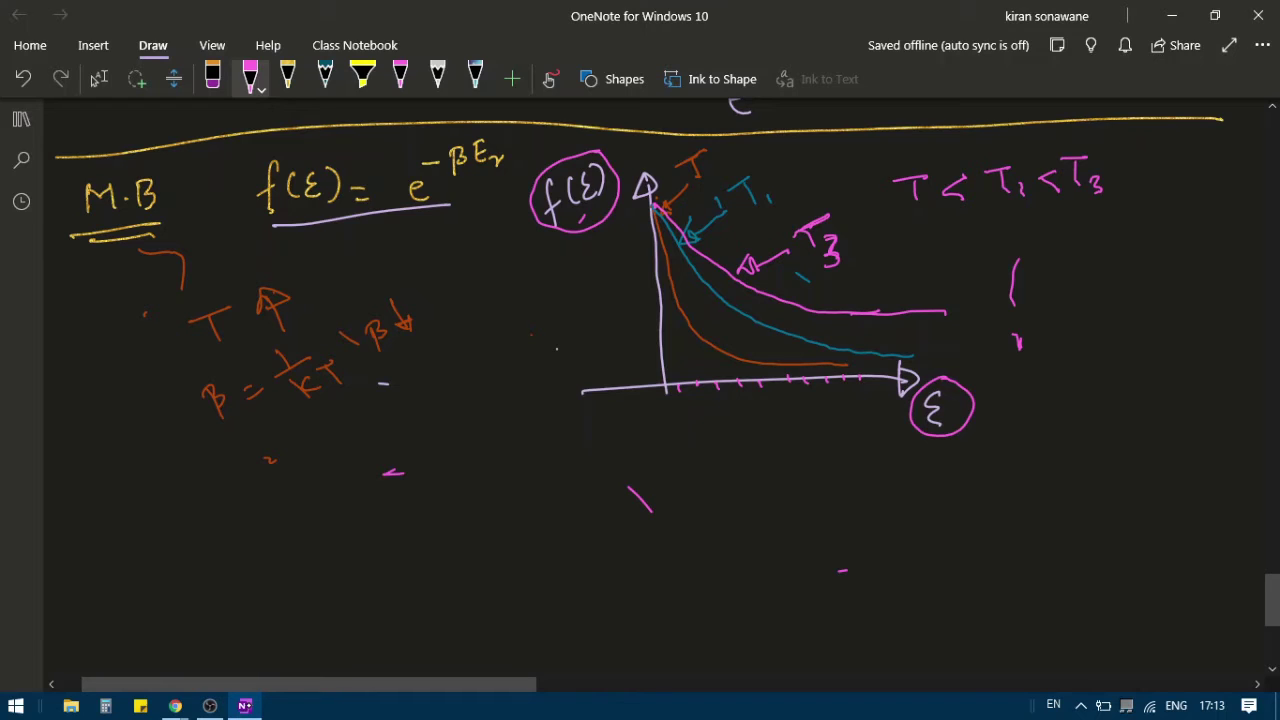
Add pink marks near the β note and axis, and draw a vertical line at one energy
drag(355, 474, 458, 332)
drag(545, 288, 634, 257)
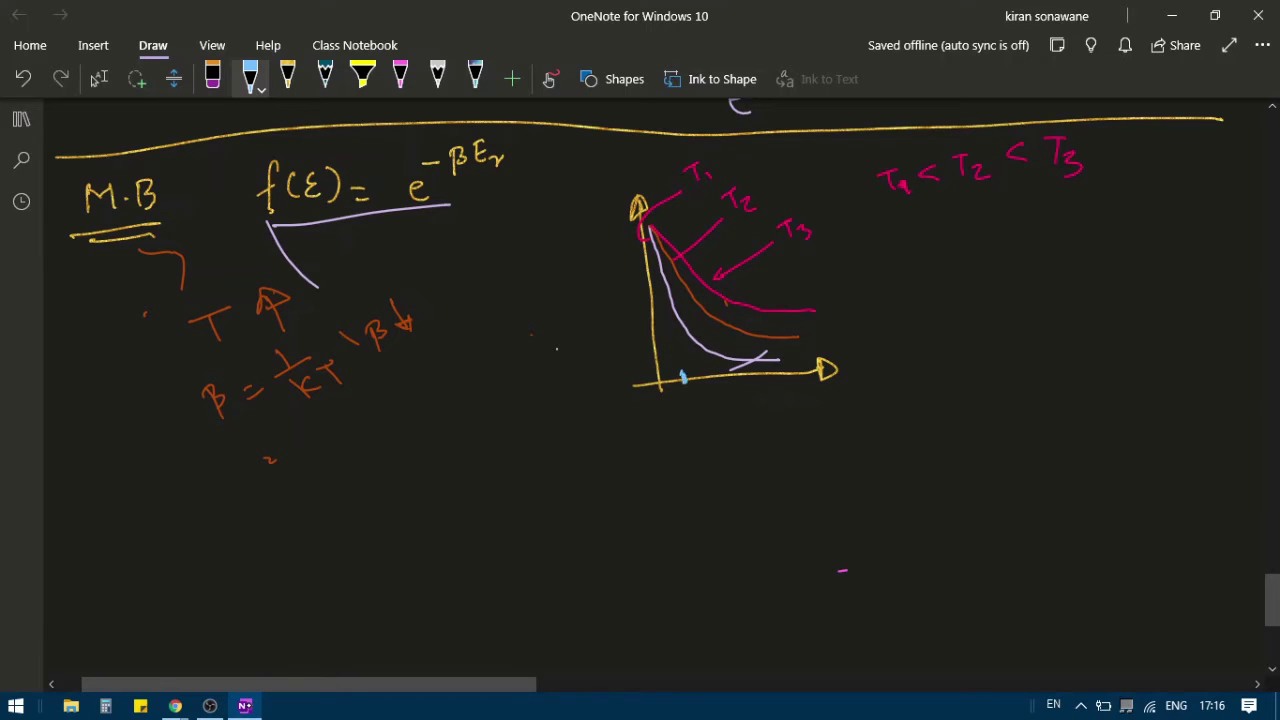
drag(683, 376, 676, 308)
mouse_move(650, 318)
mouse_down()
mouse_move(688, 312)
mouse_move(683, 358)
mouse_up()
drag(302, 305, 368, 345)
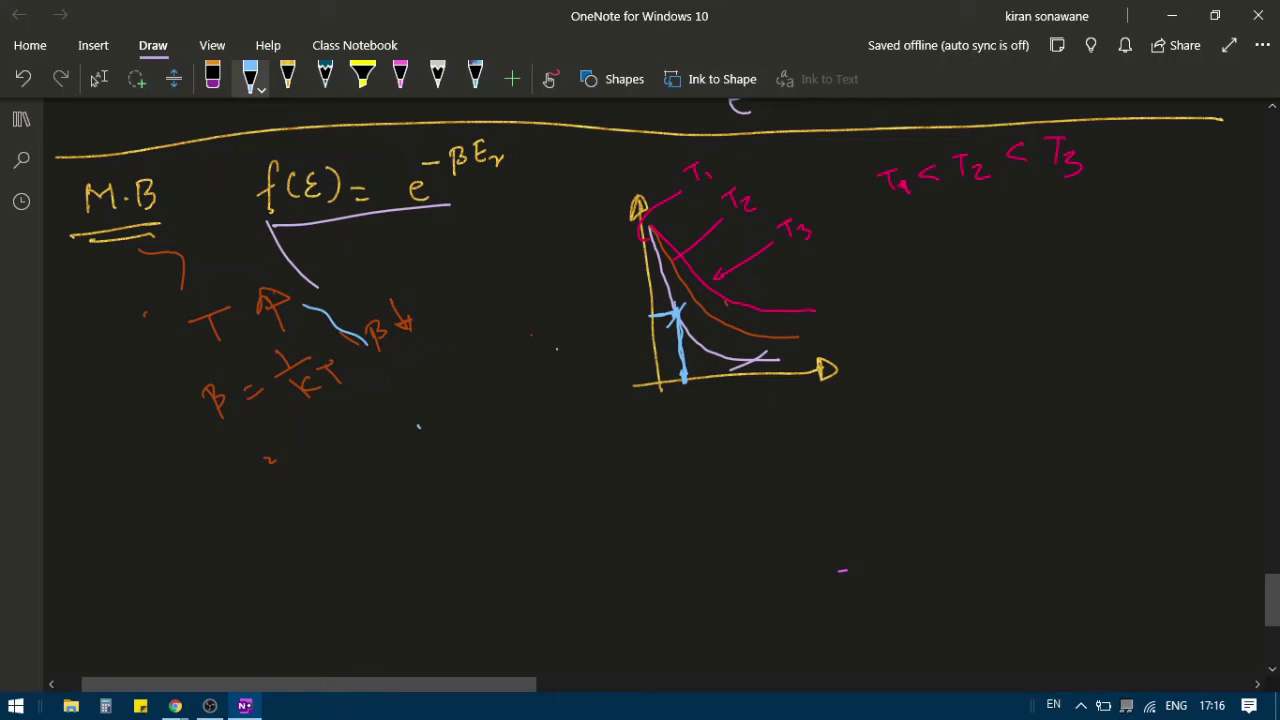
Label where the line crosses the curves as n1 and n2
mouse_move(595, 334)
mouse_down()
mouse_move(602, 320)
mouse_move(612, 334)
mouse_up()
drag(617, 321, 620, 334)
drag(671, 264, 604, 284)
drag(607, 276, 623, 284)
mouse_move(667, 242)
mouse_down()
mouse_move(667, 262)
mouse_move(607, 250)
mouse_move(620, 261)
mouse_up()
Label n3 and E1, then write 'at E1, n1 < n2 < n3' and double-underline it
drag(410, 436, 396, 588)
mouse_move(700, 410)
mouse_down()
mouse_move(694, 422)
mouse_move(712, 424)
mouse_up()
mouse_move(914, 284)
mouse_down()
mouse_move(900, 300)
mouse_move(1030, 280)
mouse_up()
drag(1046, 270, 1046, 278)
mouse_move(1080, 258)
mouse_down()
mouse_move(1080, 270)
mouse_move(1202, 256)
mouse_move(1216, 266)
mouse_up()
click(1212, 250)
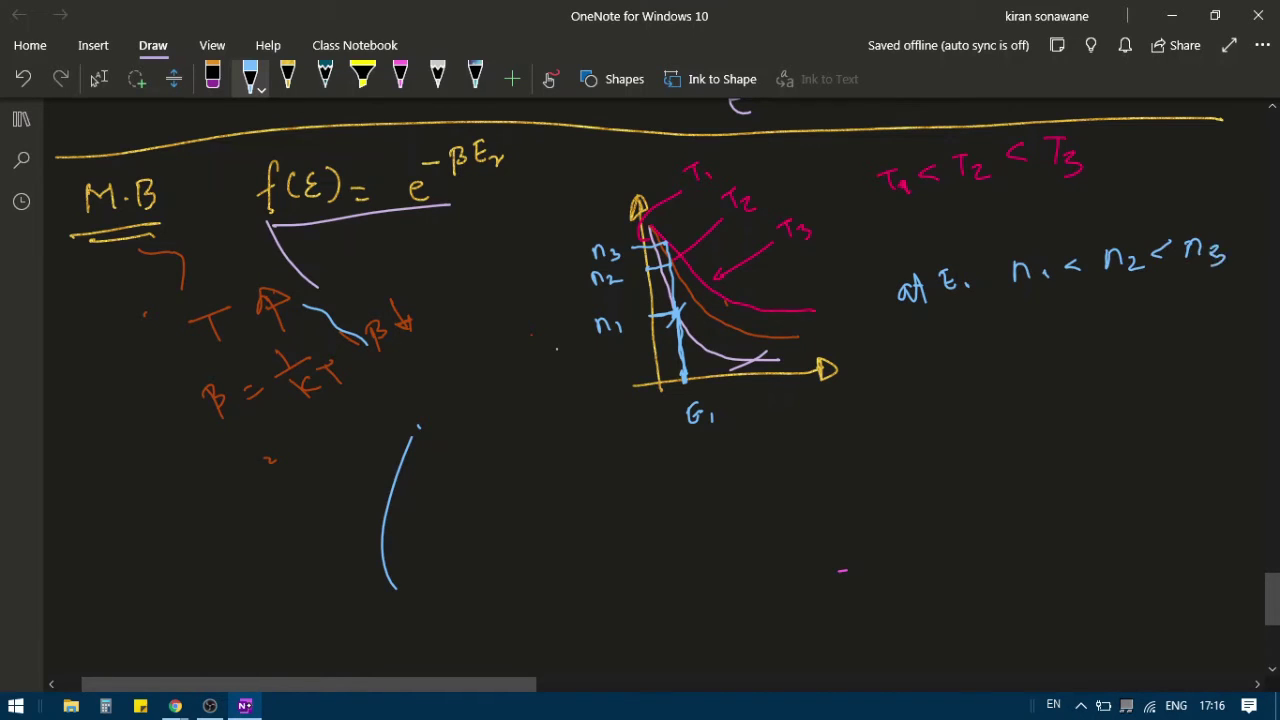
drag(1014, 322, 1214, 292)
drag(1034, 334, 1234, 298)
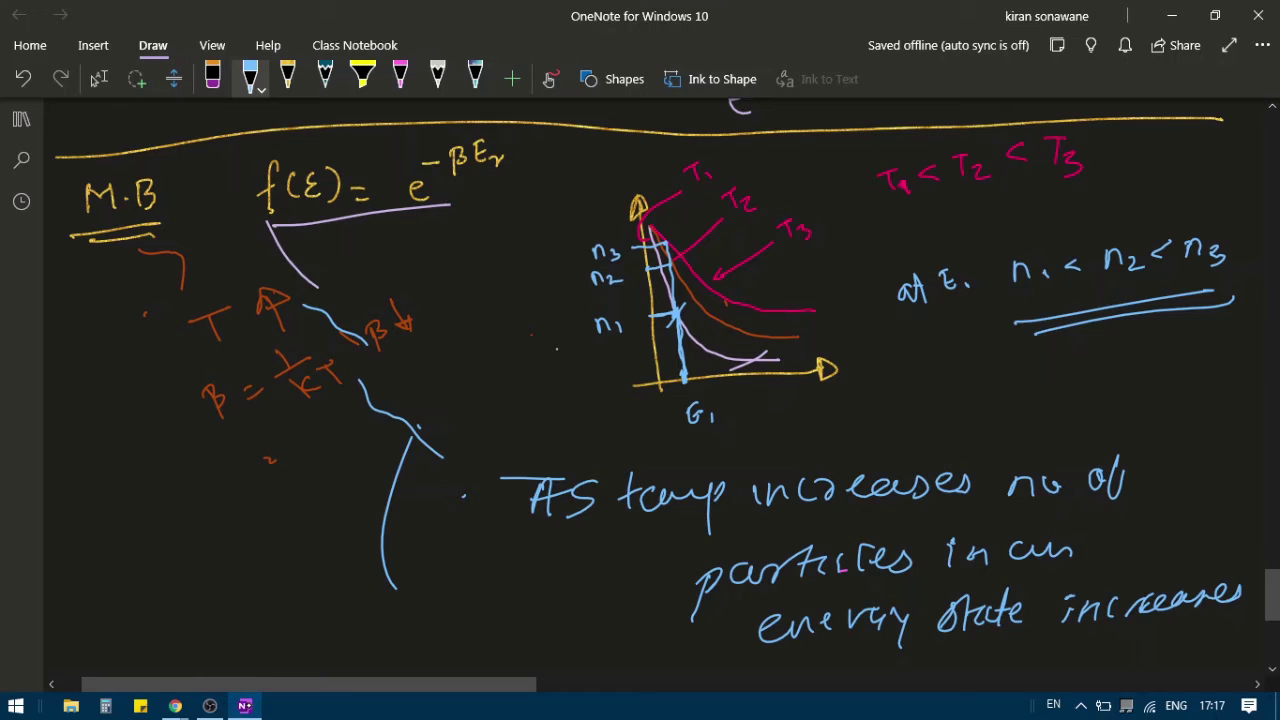
scroll(640, 380, down, 10)
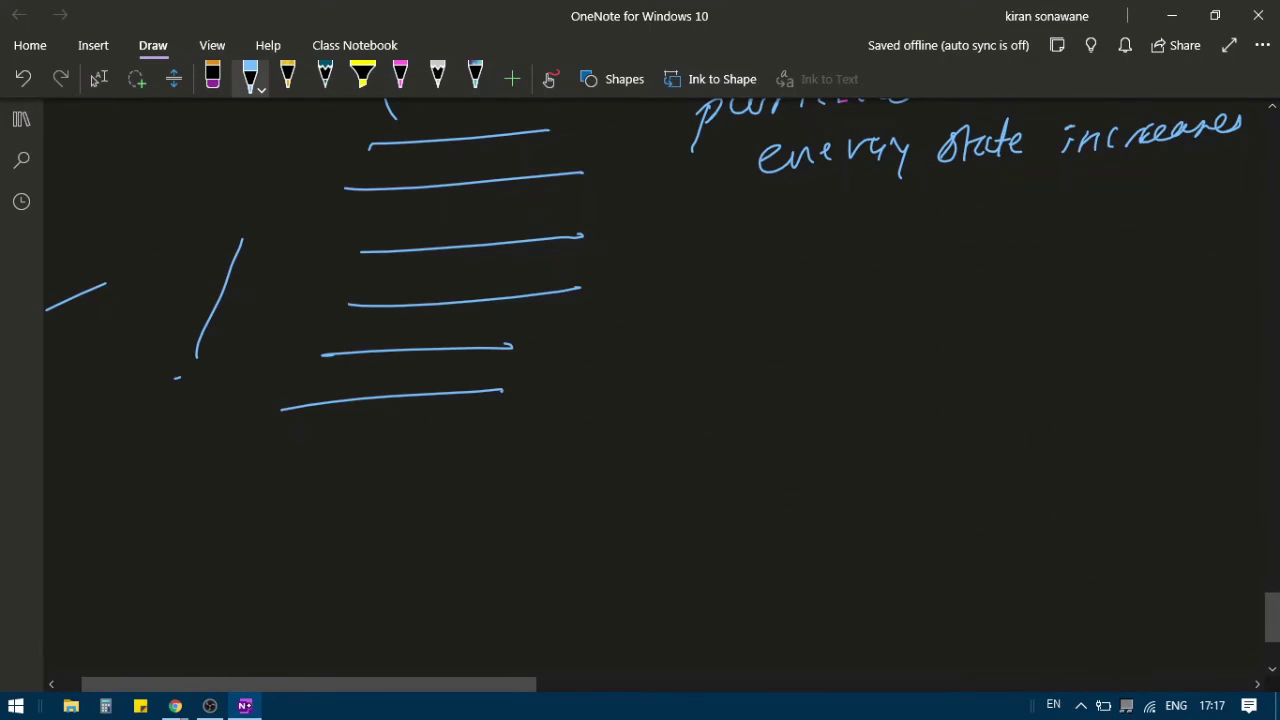
Write and double-underline the 'Ok' and 'Gnd' labels, with particles on the bottom level
mouse_move(80, 360)
mouse_down()
mouse_move(96, 378)
mouse_move(126, 372)
mouse_up()
drag(60, 414, 142, 394)
drag(314, 396, 413, 394)
drag(447, 390, 474, 394)
mouse_move(193, 410)
mouse_down()
mouse_move(186, 444)
mouse_move(226, 440)
mouse_up()
drag(236, 424, 240, 404)
drag(186, 476, 254, 446)
drag(192, 478, 250, 456)
drag(180, 254, 156, 296)
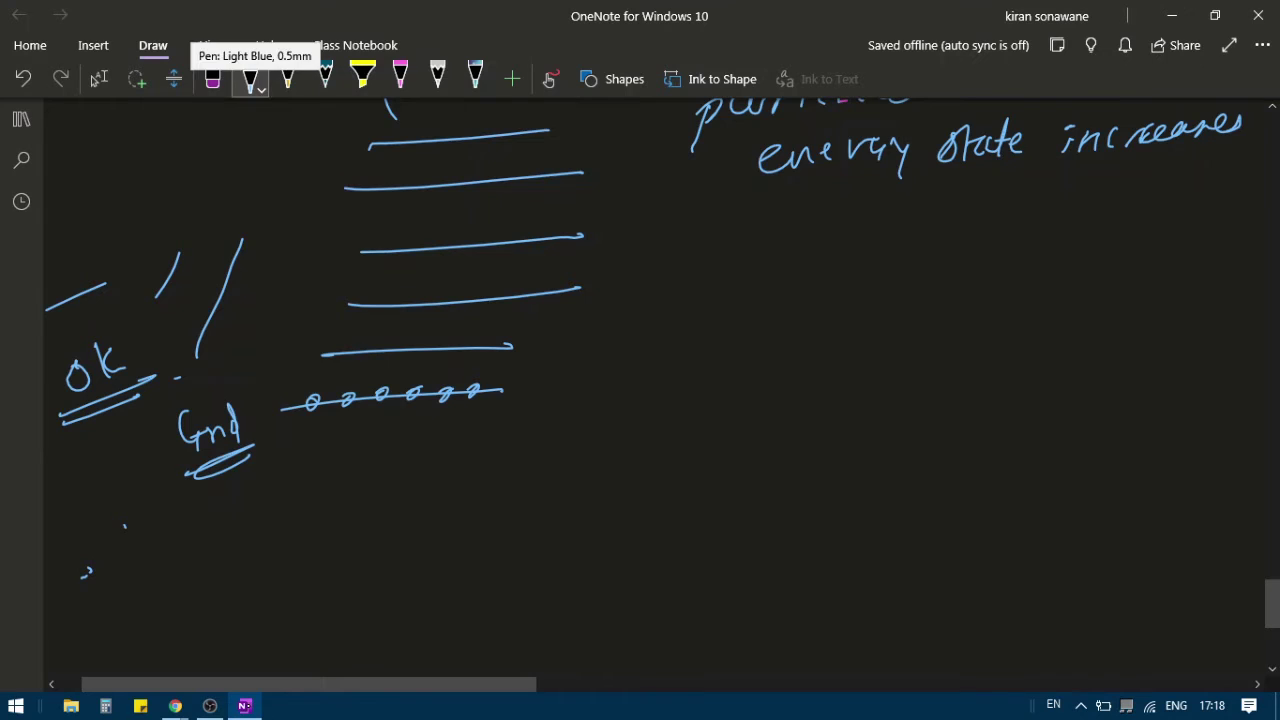
In brown, draw T1 excitations one and two levels up and write the 'Red - T1' legend
click(250, 78)
click(298, 202)
mouse_move(296, 400)
mouse_down()
mouse_move(318, 354)
mouse_move(324, 366)
mouse_move(356, 348)
mouse_up()
mouse_move(346, 396)
mouse_down()
mouse_move(339, 314)
mouse_move(358, 290)
mouse_move(381, 309)
mouse_up()
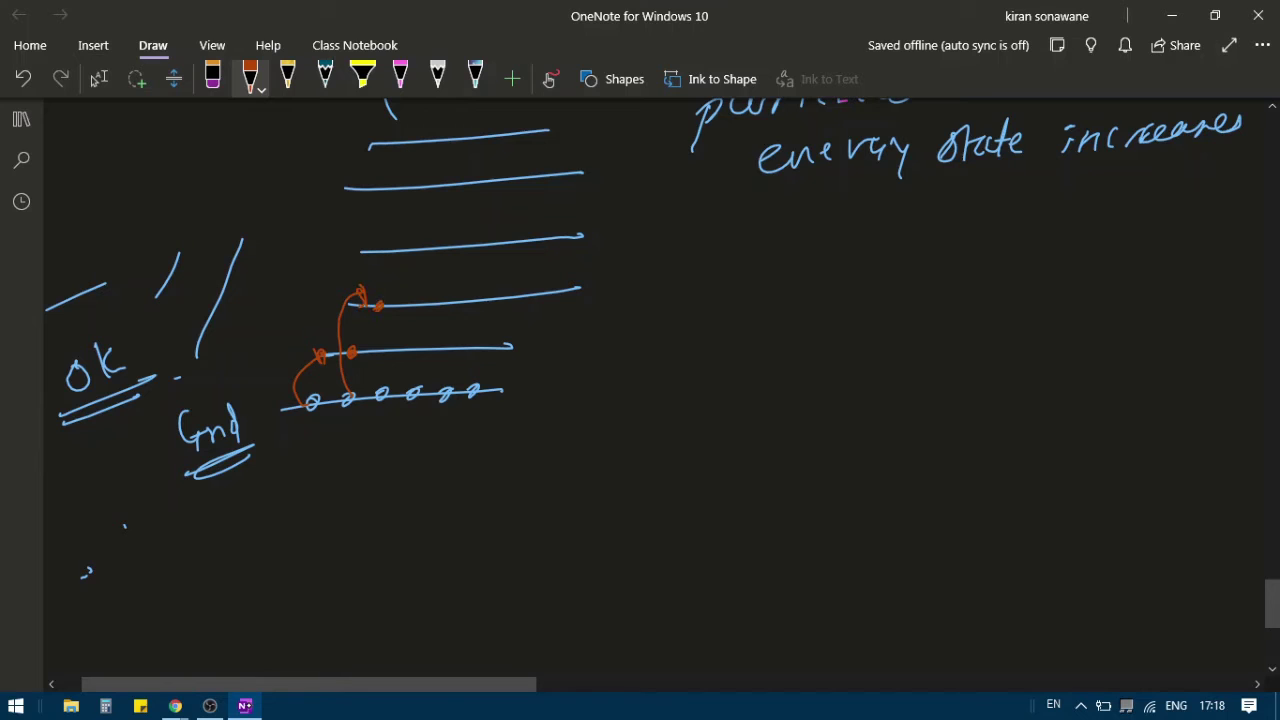
drag(294, 414, 292, 476)
drag(166, 346, 250, 298)
drag(214, 556, 256, 540)
drag(272, 535, 288, 530)
drag(294, 510, 323, 496)
mouse_move(318, 501)
mouse_down()
mouse_move(320, 524)
mouse_move(343, 529)
mouse_up()
In pink, draw the T2 particle excitations with their arrow and T2 label
click(250, 80)
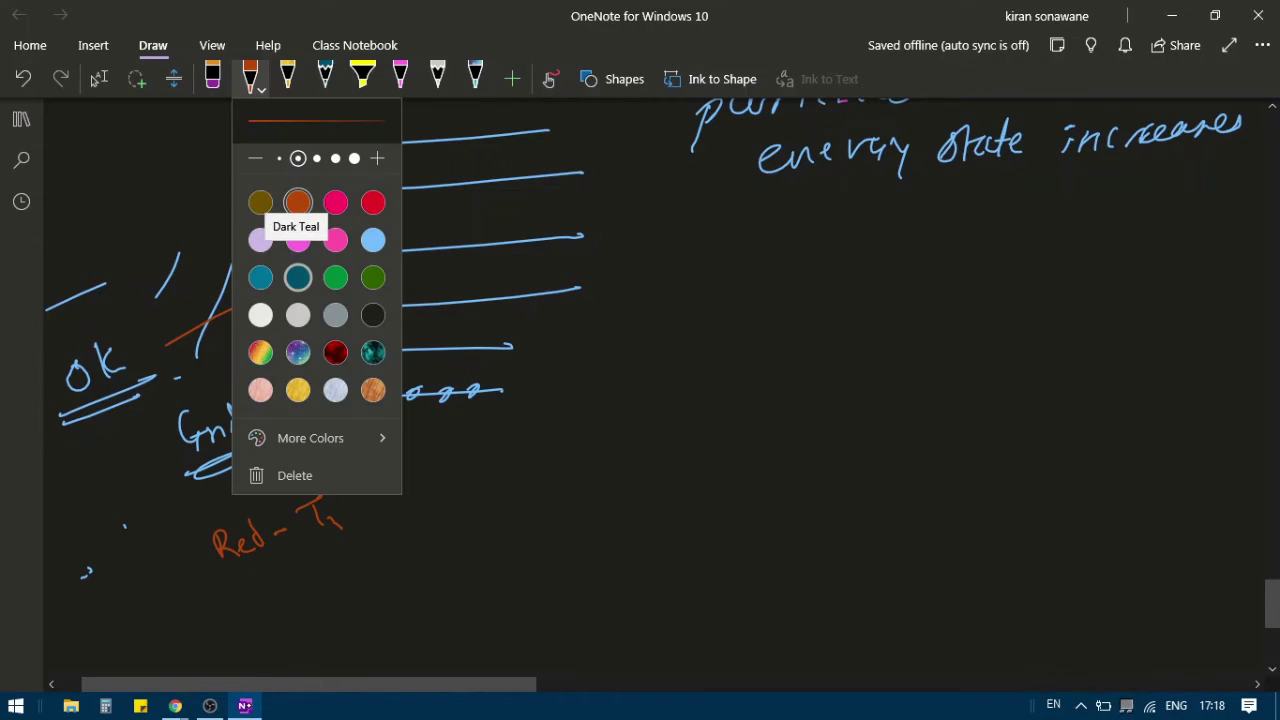
click(298, 240)
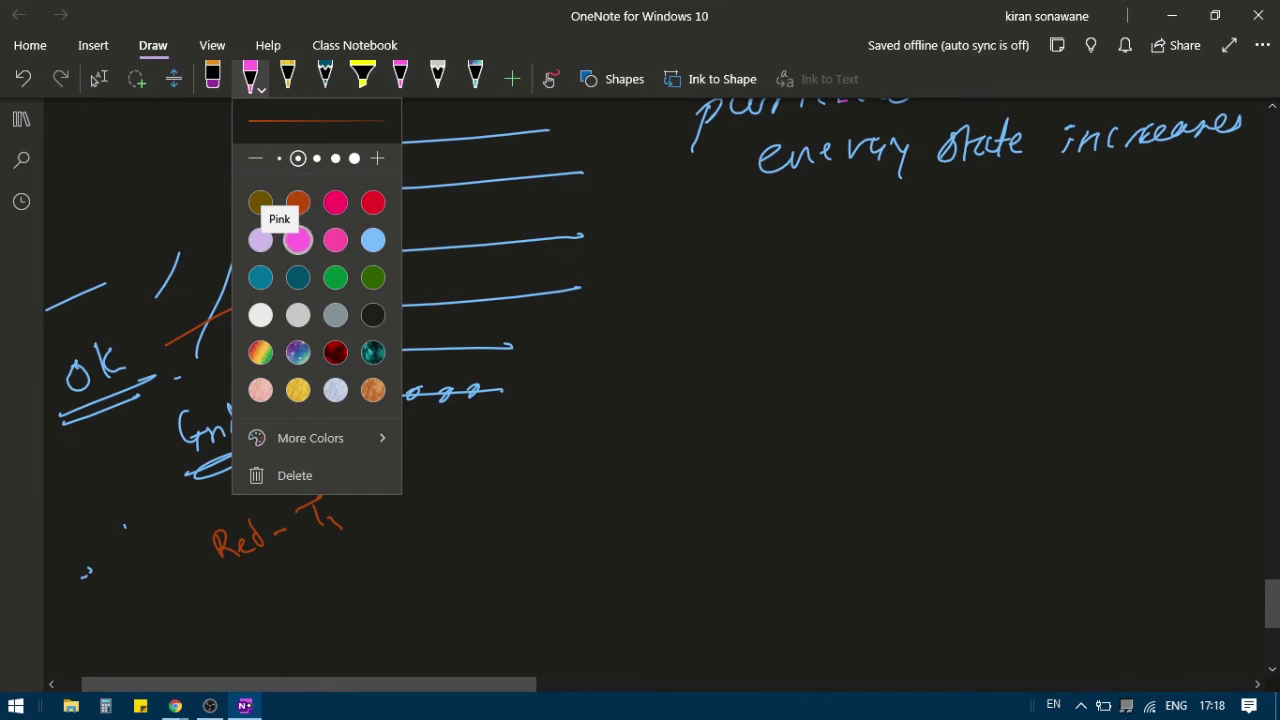
mouse_move(382, 397)
mouse_down()
mouse_move(384, 352)
mouse_move(400, 353)
mouse_move(376, 352)
mouse_move(406, 298)
mouse_move(378, 313)
mouse_move(410, 255)
mouse_move(394, 458)
mouse_up()
click(424, 247)
drag(494, 490, 500, 479)
drag(380, 459, 402, 458)
mouse_move(398, 446)
mouse_down()
mouse_move(398, 462)
mouse_move(402, 450)
mouse_up()
drag(386, 472, 410, 490)
In white, draw two T3 excitations, each with three particles on its level
click(250, 80)
click(260, 315)
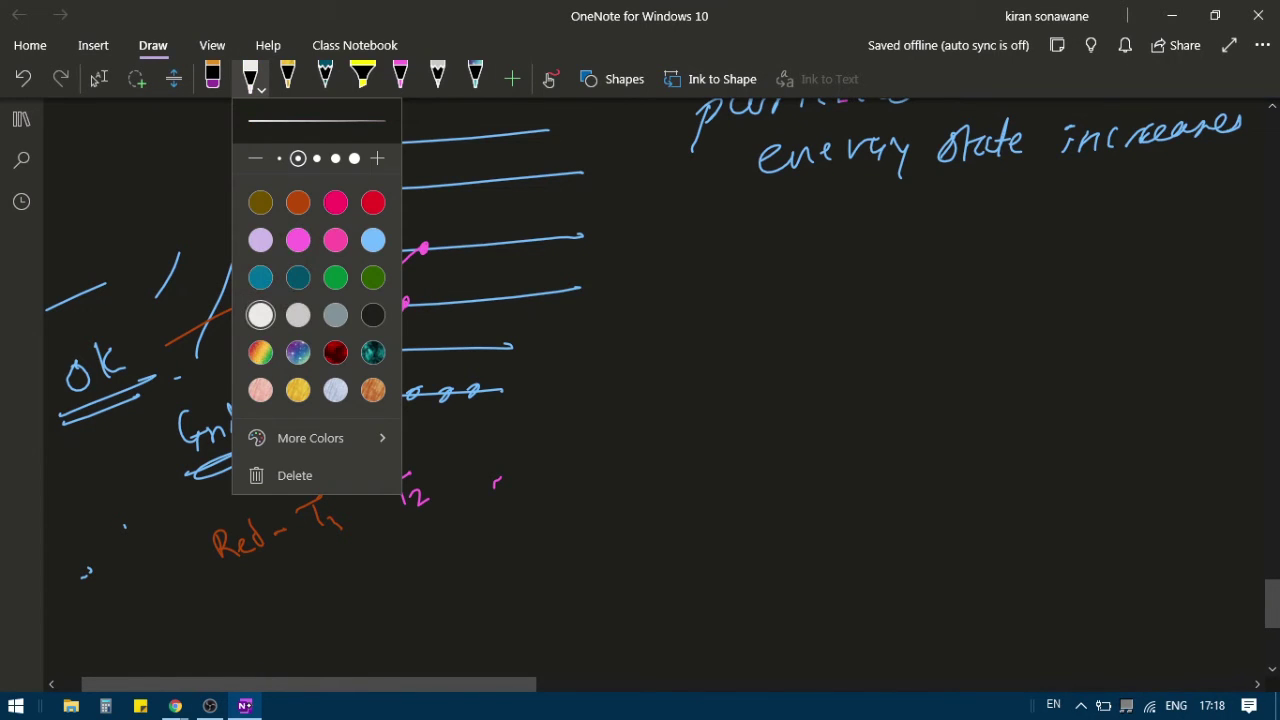
drag(425, 392, 436, 348)
click(437, 348)
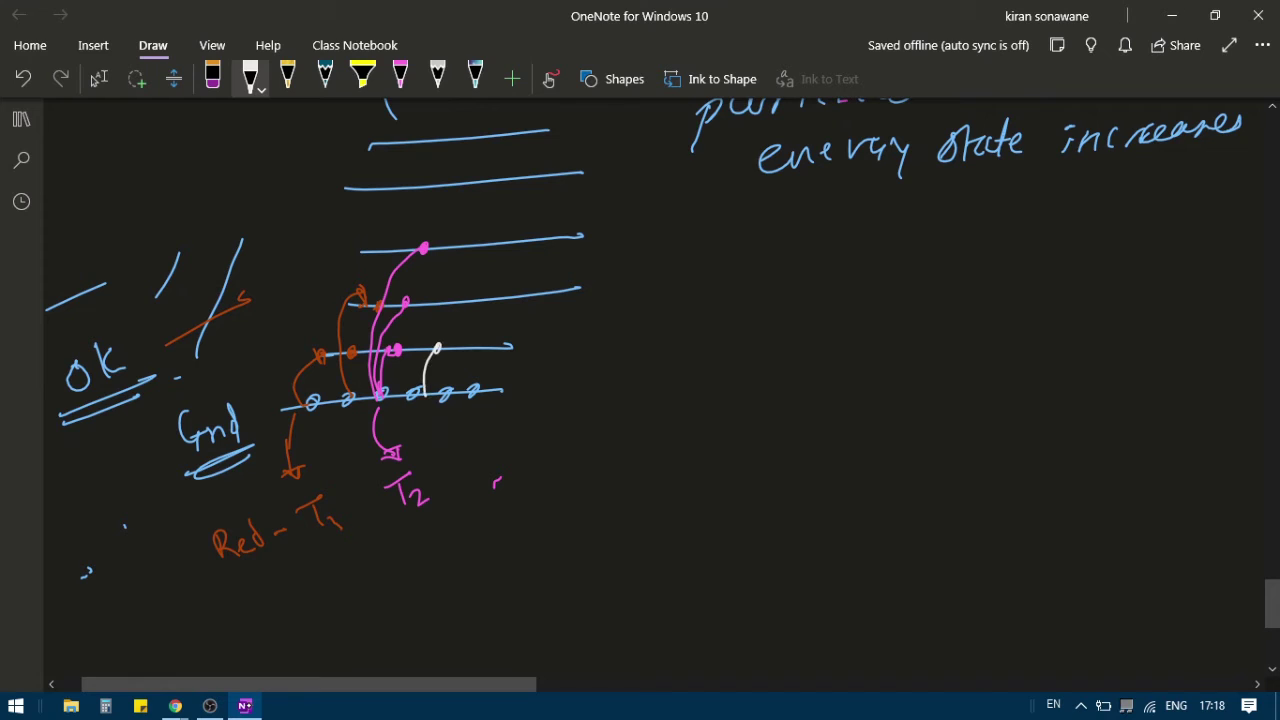
click(453, 346)
click(467, 346)
drag(416, 392, 444, 306)
click(447, 306)
click(466, 304)
click(486, 300)
Add white excitations to the third and top levels, a return arrow, and the T3 label
mouse_move(412, 398)
mouse_down()
mouse_move(432, 282)
mouse_move(460, 245)
mouse_up()
click(462, 245)
click(482, 245)
click(500, 243)
mouse_move(420, 404)
mouse_down()
mouse_move(428, 262)
mouse_move(472, 176)
mouse_up()
click(472, 181)
mouse_move(424, 408)
mouse_down()
mouse_move(438, 440)
mouse_move(480, 446)
mouse_up()
drag(494, 438, 508, 470)
drag(522, 442, 530, 476)
drag(272, 428, 286, 448)
mouse_move(250, 554)
mouse_down()
mouse_move(346, 584)
mouse_move(358, 538)
mouse_move(334, 626)
mouse_up()
Write and circle 3/2 kT under the legend, and cross the slashes above it
drag(340, 634, 362, 656)
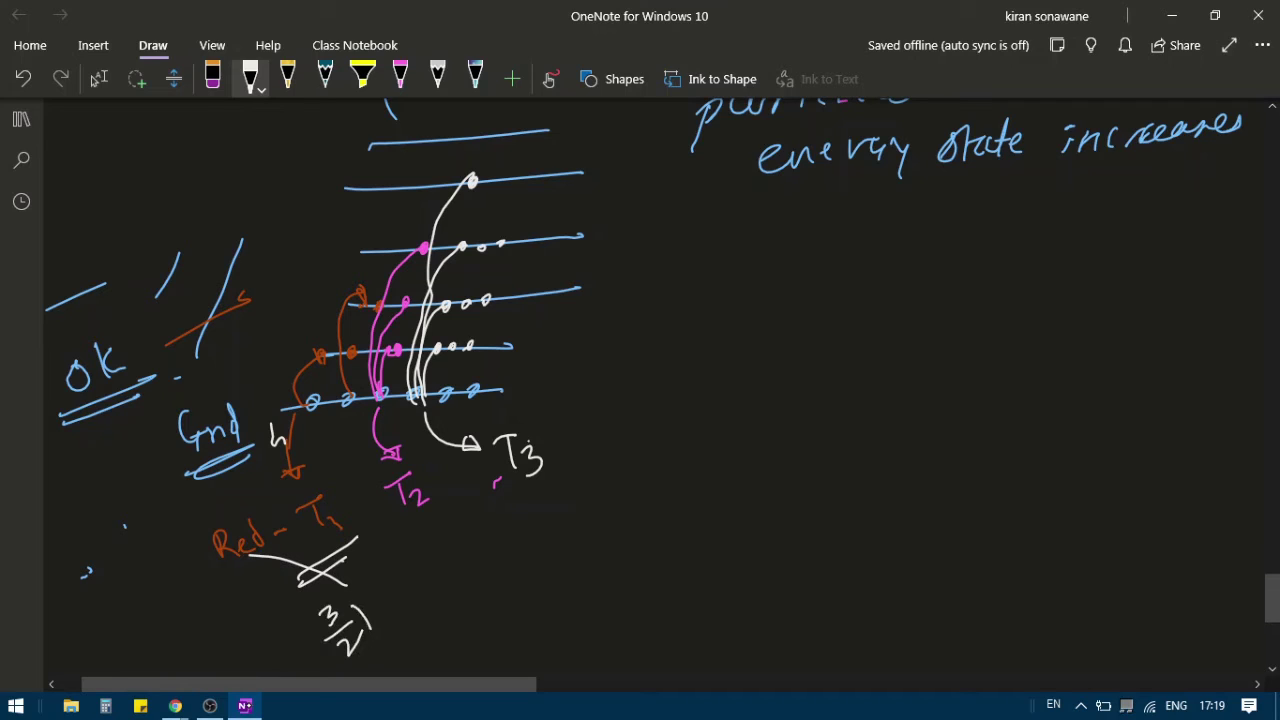
drag(366, 604, 370, 630)
drag(378, 606, 376, 628)
mouse_move(378, 592)
mouse_down()
mouse_move(392, 588)
mouse_move(390, 608)
mouse_up()
mouse_move(360, 566)
mouse_down()
mouse_move(424, 584)
mouse_move(366, 560)
mouse_up()
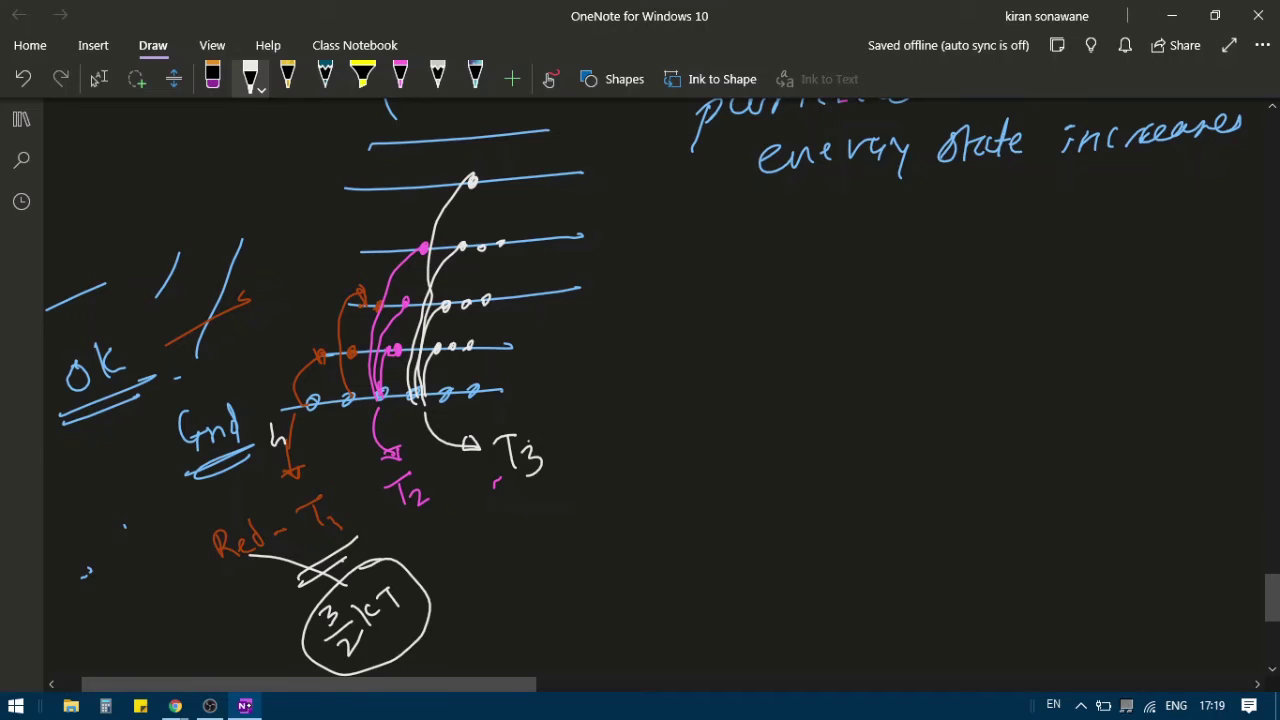
drag(310, 398, 312, 400)
drag(290, 588, 400, 562)
Add a white arrow below T2, particle marks, and strokes beside and between T2 and T3
drag(434, 523, 484, 561)
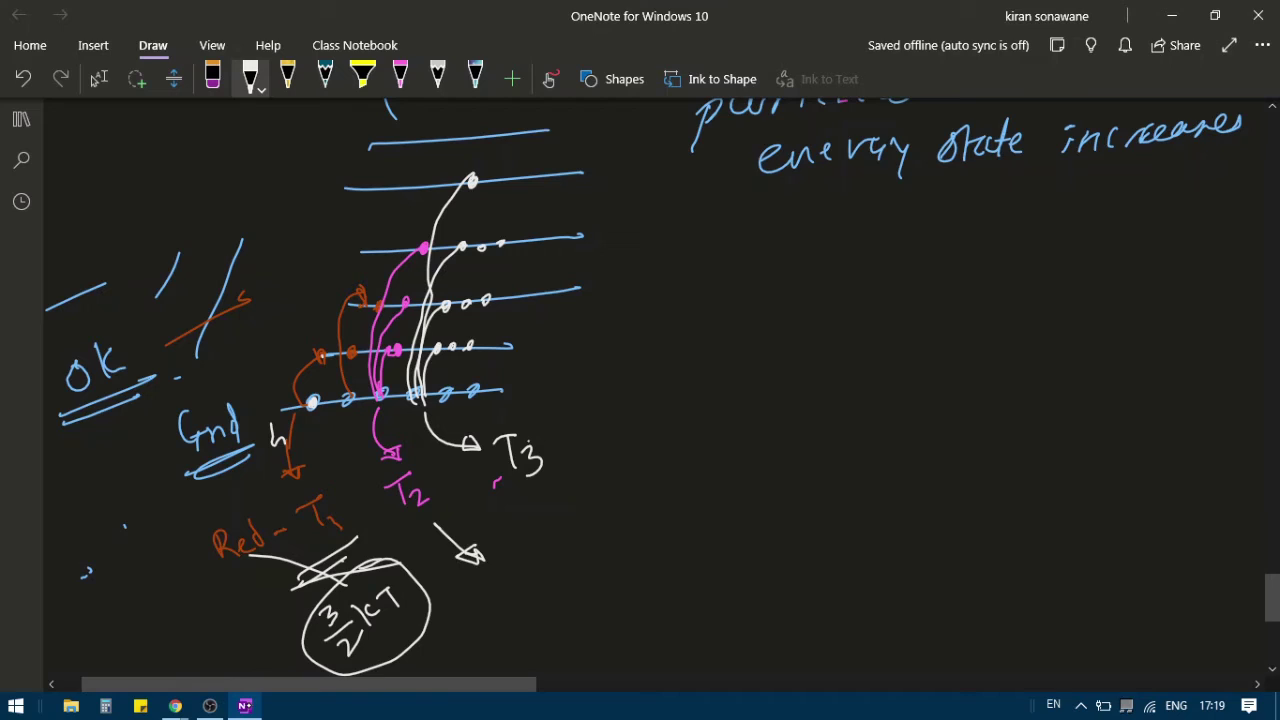
drag(418, 332, 431, 352)
drag(371, 383, 364, 405)
drag(416, 546, 450, 558)
drag(561, 472, 524, 506)
drag(566, 486, 530, 514)
drag(450, 462, 418, 484)
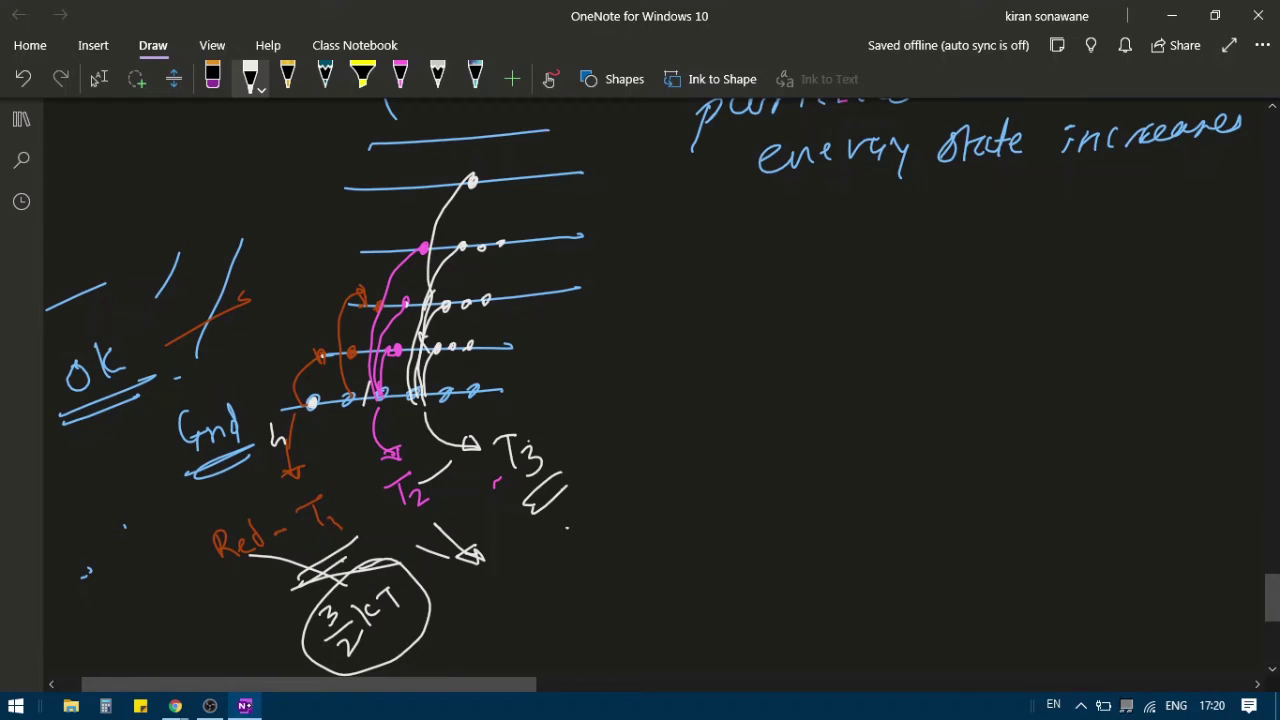
Draw a new ladder of five energy levels and number them 0 to 4
drag(350, 328, 716, 449)
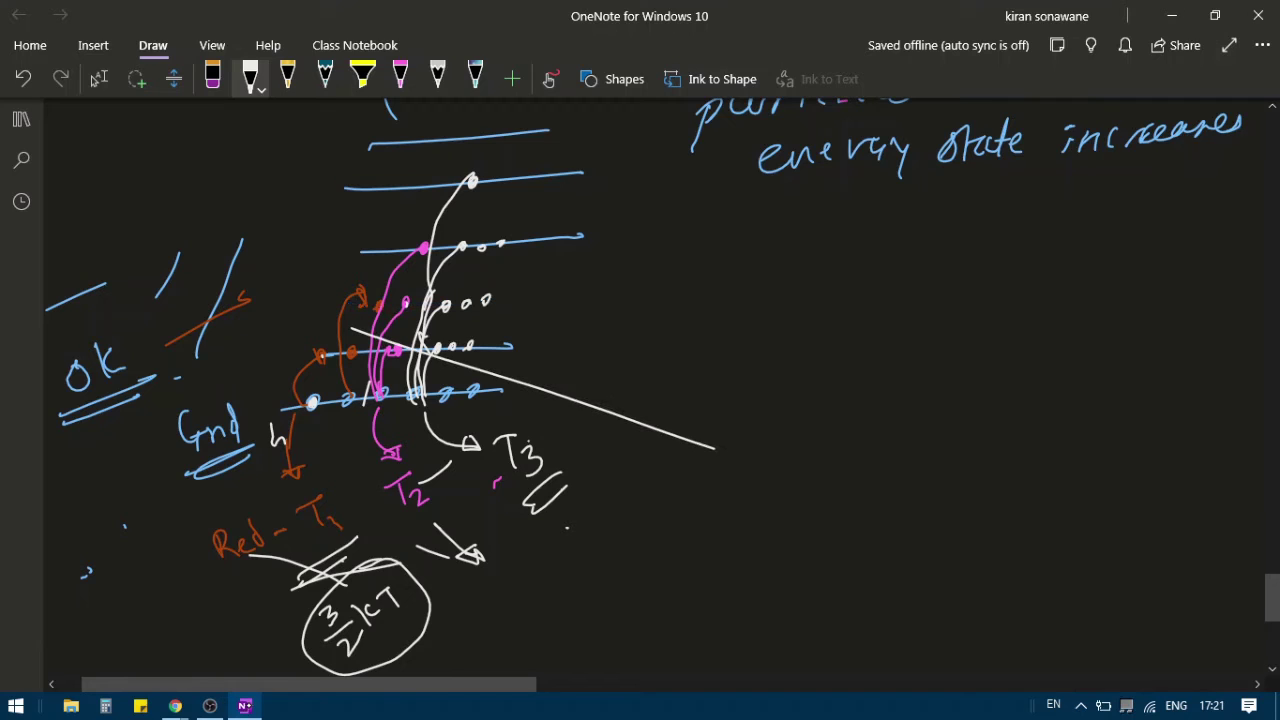
drag(770, 484, 1034, 454)
drag(794, 427, 999, 416)
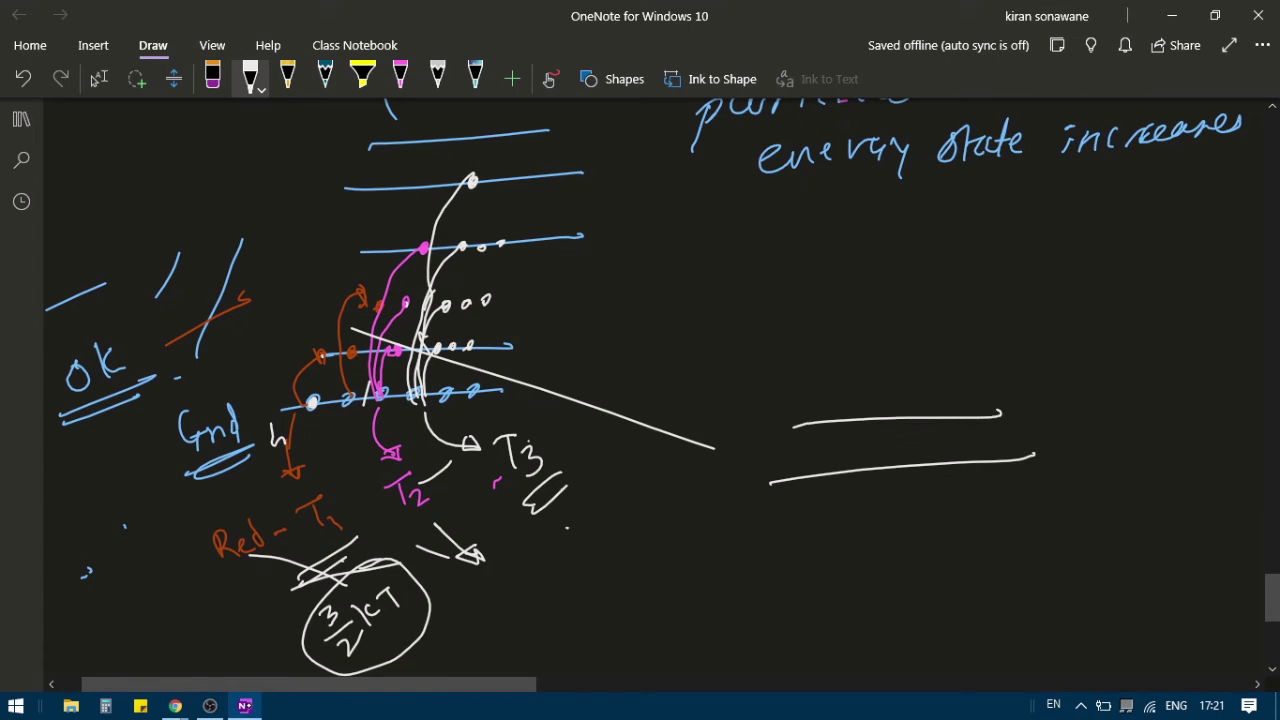
drag(806, 362, 1014, 349)
drag(808, 309, 996, 296)
drag(832, 252, 1021, 234)
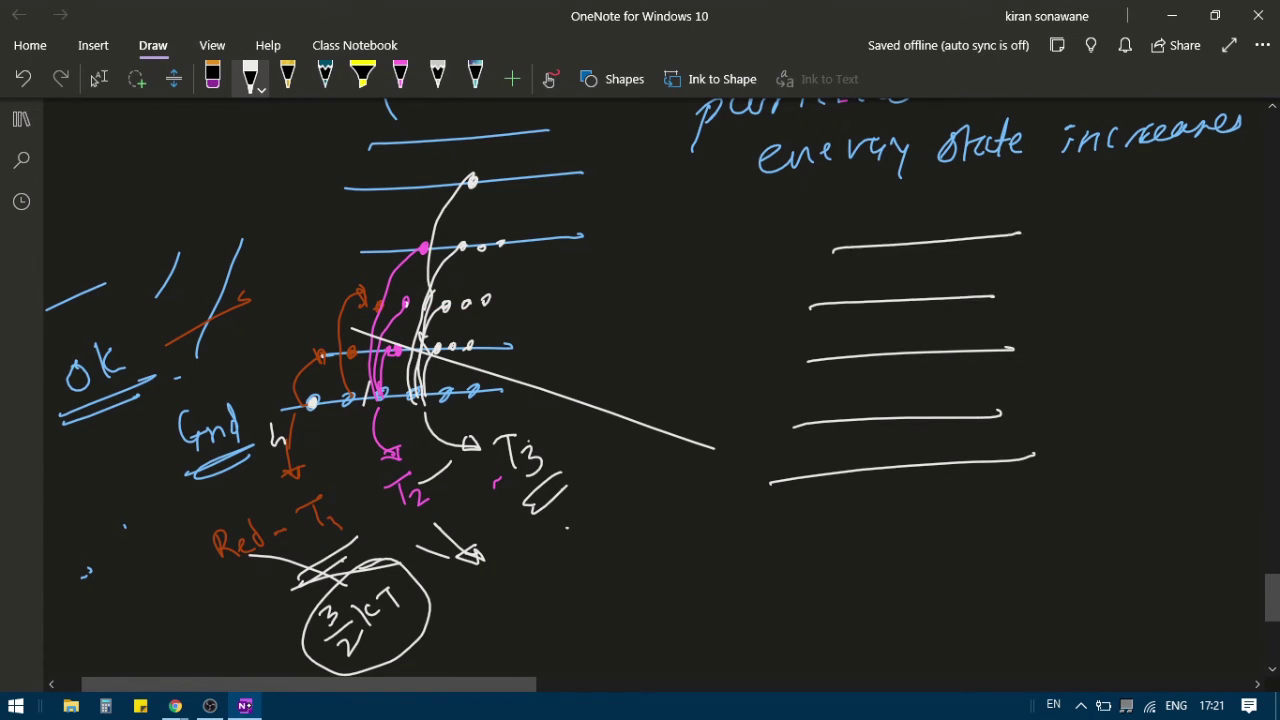
drag(1062, 464, 1066, 473)
drag(1027, 405, 1028, 421)
drag(1028, 340, 1046, 353)
mouse_move(1012, 285)
mouse_down()
mouse_move(1028, 292)
mouse_move(1016, 300)
mouse_up()
drag(1036, 222, 1048, 246)
Write 2E below the diagram and change the level labels to 1E–4E
drag(731, 562, 746, 577)
drag(768, 556, 768, 572)
drag(1074, 231, 1074, 247)
drag(1064, 405, 1064, 420)
drag(1065, 336, 1064, 349)
drag(1041, 276, 1040, 290)
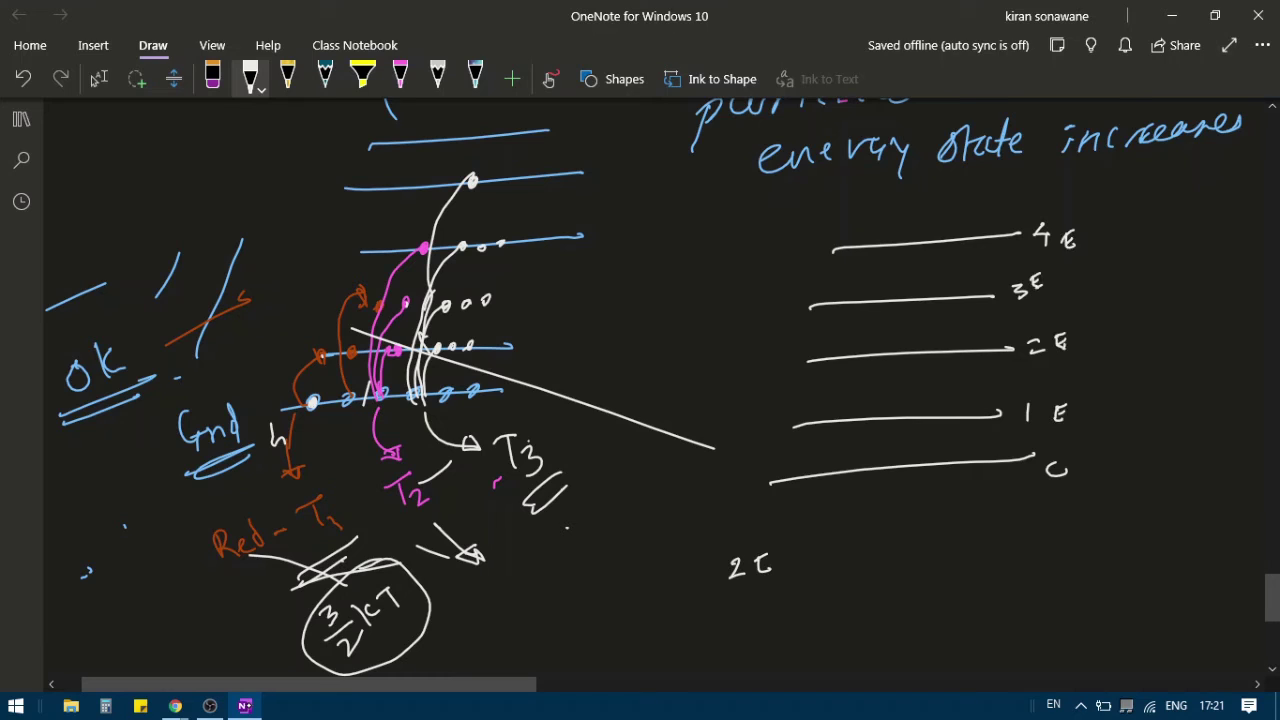
Circle 2E, link it to the ground level, and circle two ground-level particles
drag(820, 476, 850, 464)
drag(770, 532, 766, 530)
drag(783, 532, 812, 494)
drag(789, 634, 795, 648)
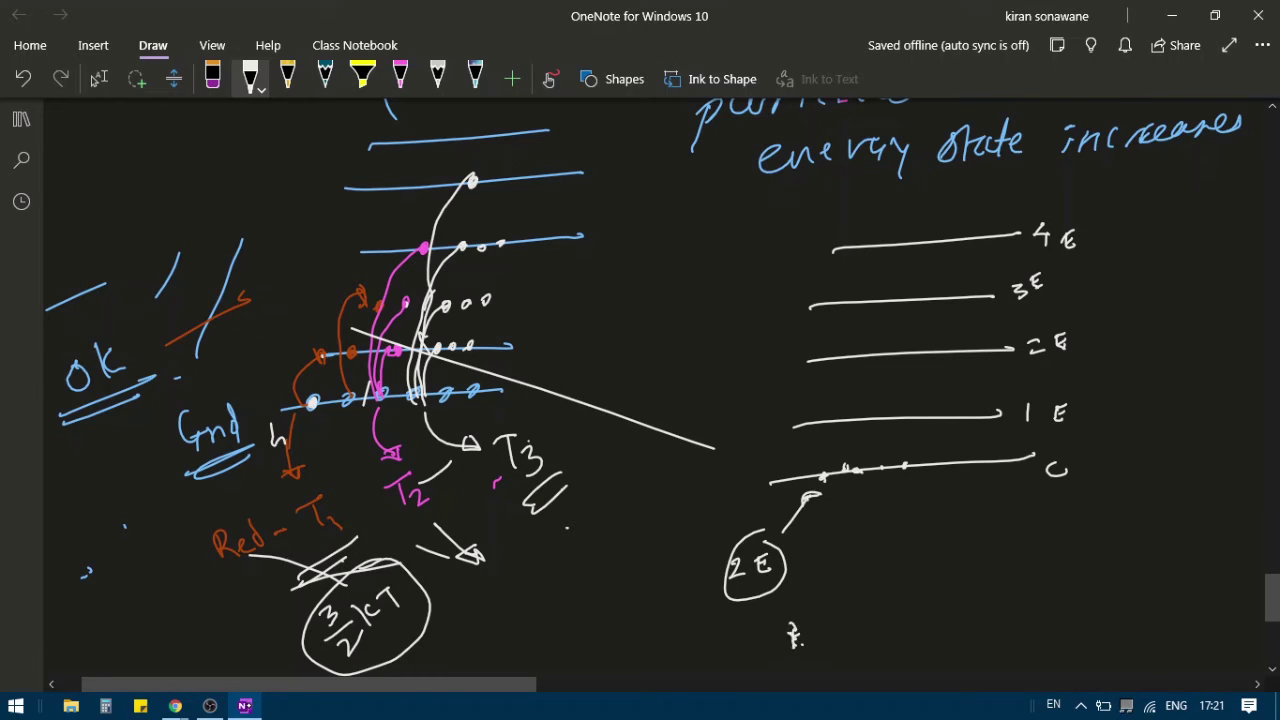
drag(816, 568, 801, 632)
mouse_move(822, 456)
mouse_down()
mouse_move(818, 494)
mouse_move(832, 460)
mouse_move(803, 366)
mouse_up()
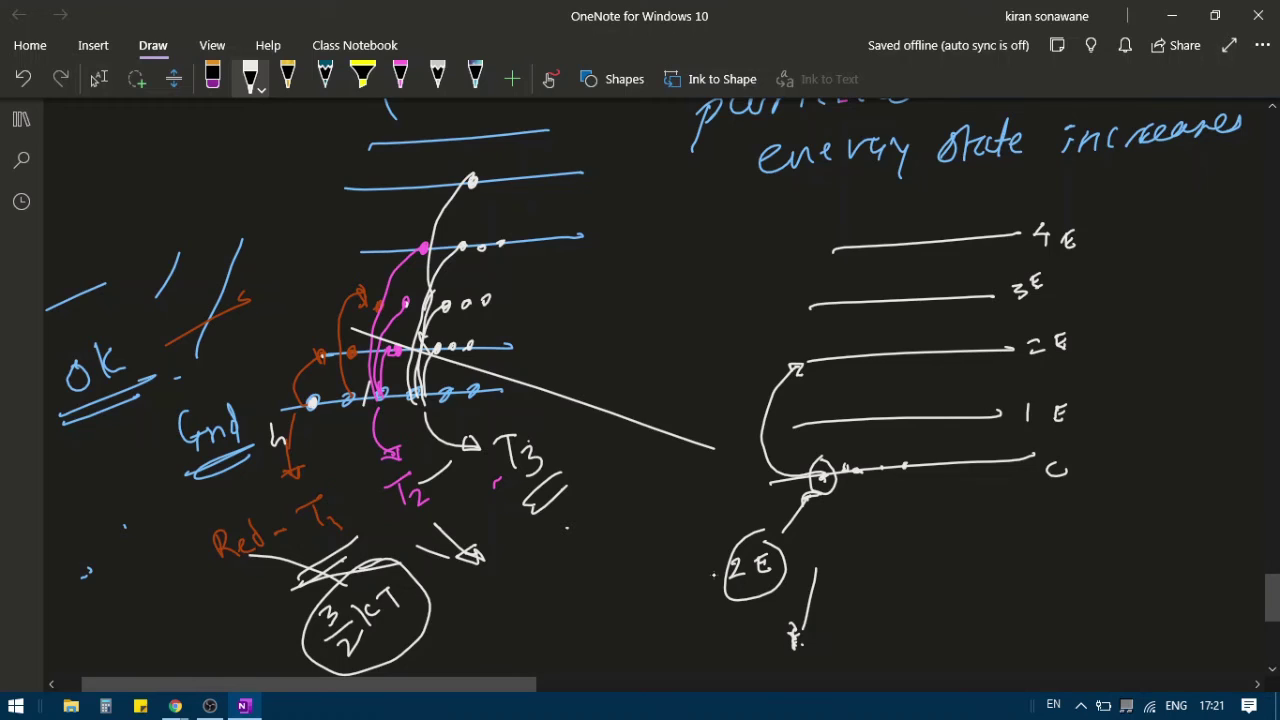
mouse_move(846, 452)
mouse_down()
mouse_move(850, 490)
mouse_move(868, 460)
mouse_move(856, 452)
mouse_move(869, 458)
mouse_up()
drag(800, 425, 829, 421)
Write an underlined 10E in yellow below the new diagram
drag(816, 363, 824, 361)
double_click(287, 78)
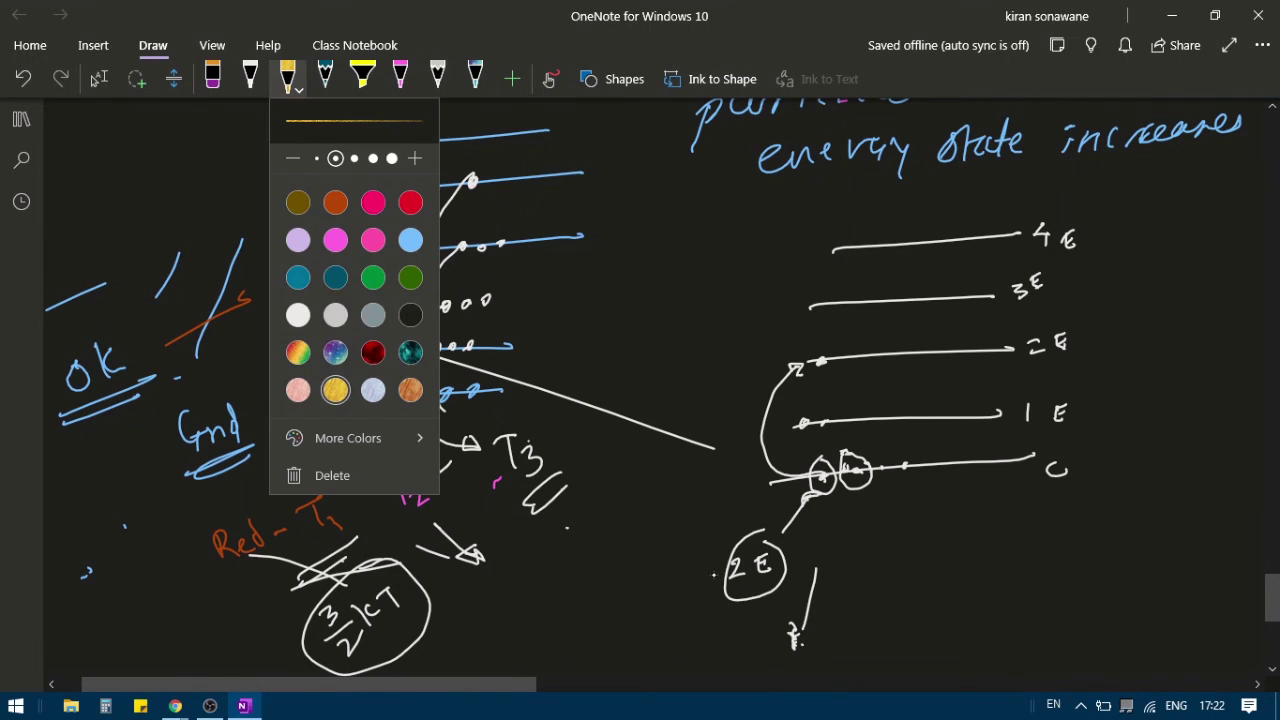
drag(859, 596, 867, 624)
drag(884, 593, 885, 596)
mouse_move(912, 578)
mouse_down()
mouse_move(914, 607)
mouse_move(937, 605)
mouse_up()
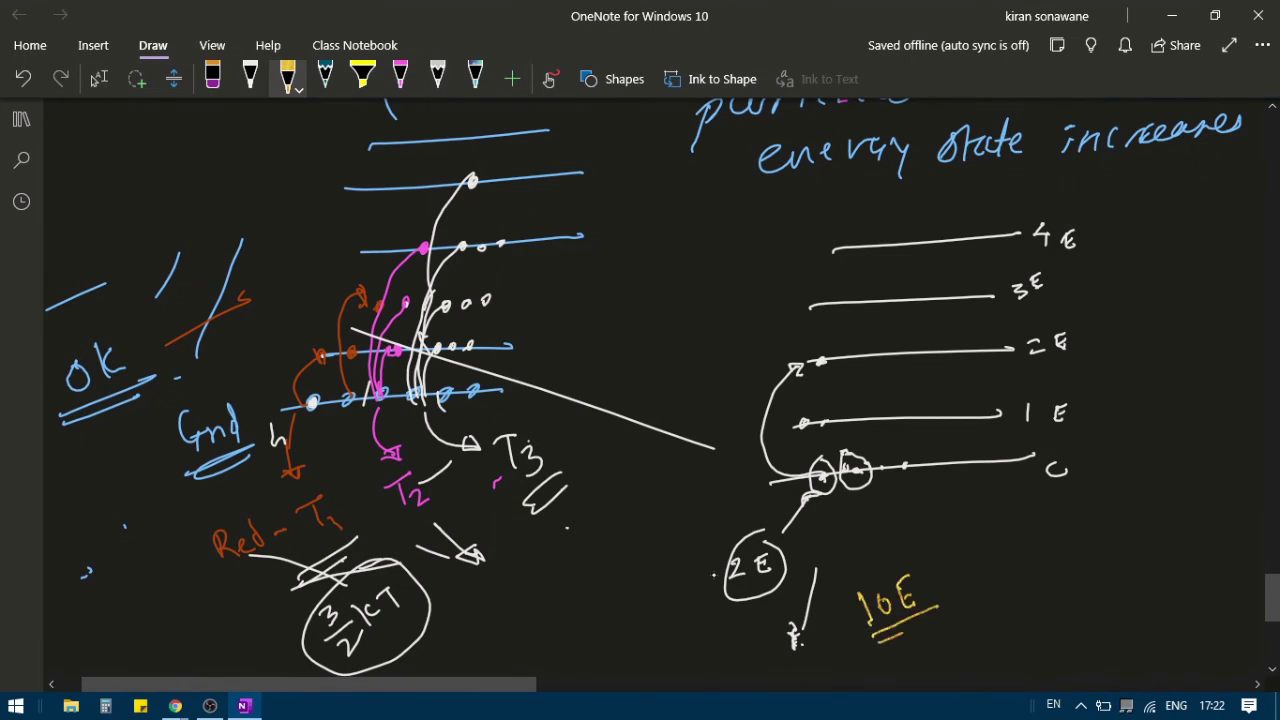
drag(877, 641, 922, 625)
Place yellow particle dots: three on 1E, two on 2E, one on 3E
mouse_move(528, 402)
mouse_down()
mouse_move(540, 393)
mouse_move(636, 498)
mouse_up()
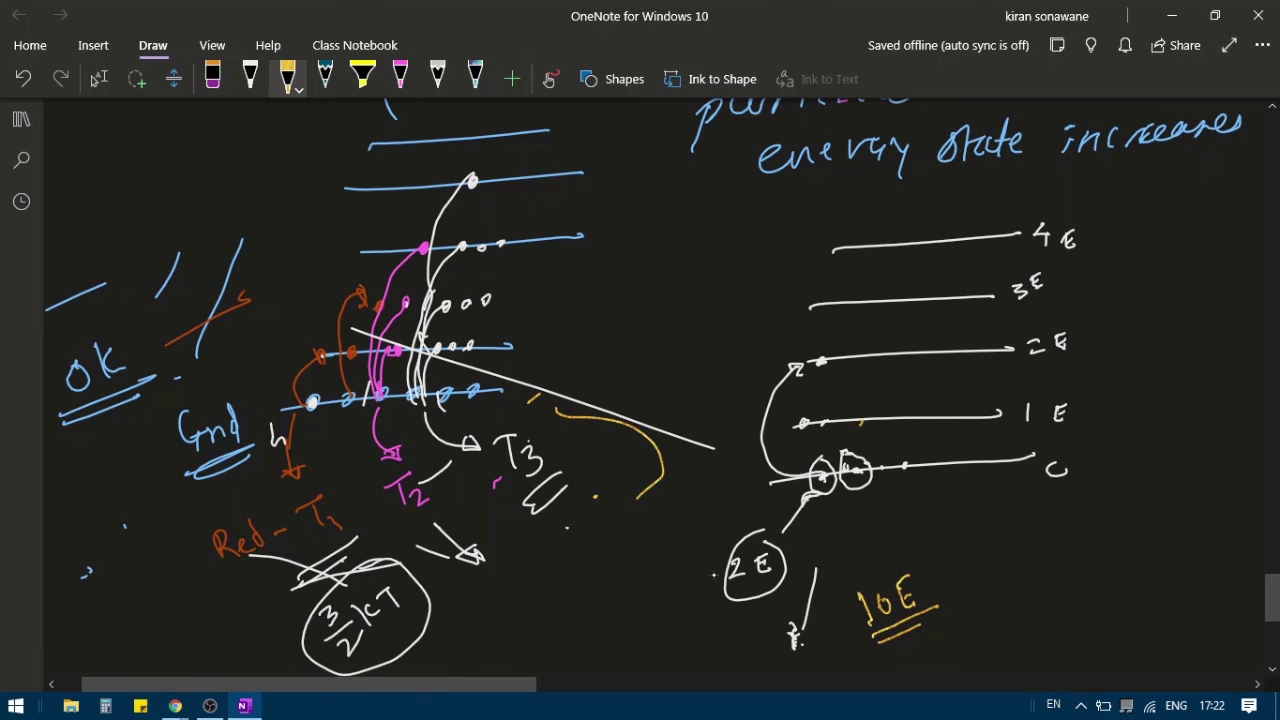
click(882, 419)
click(906, 419)
click(922, 418)
drag(753, 647, 746, 668)
drag(770, 584, 760, 620)
click(886, 351)
click(906, 352)
click(896, 299)
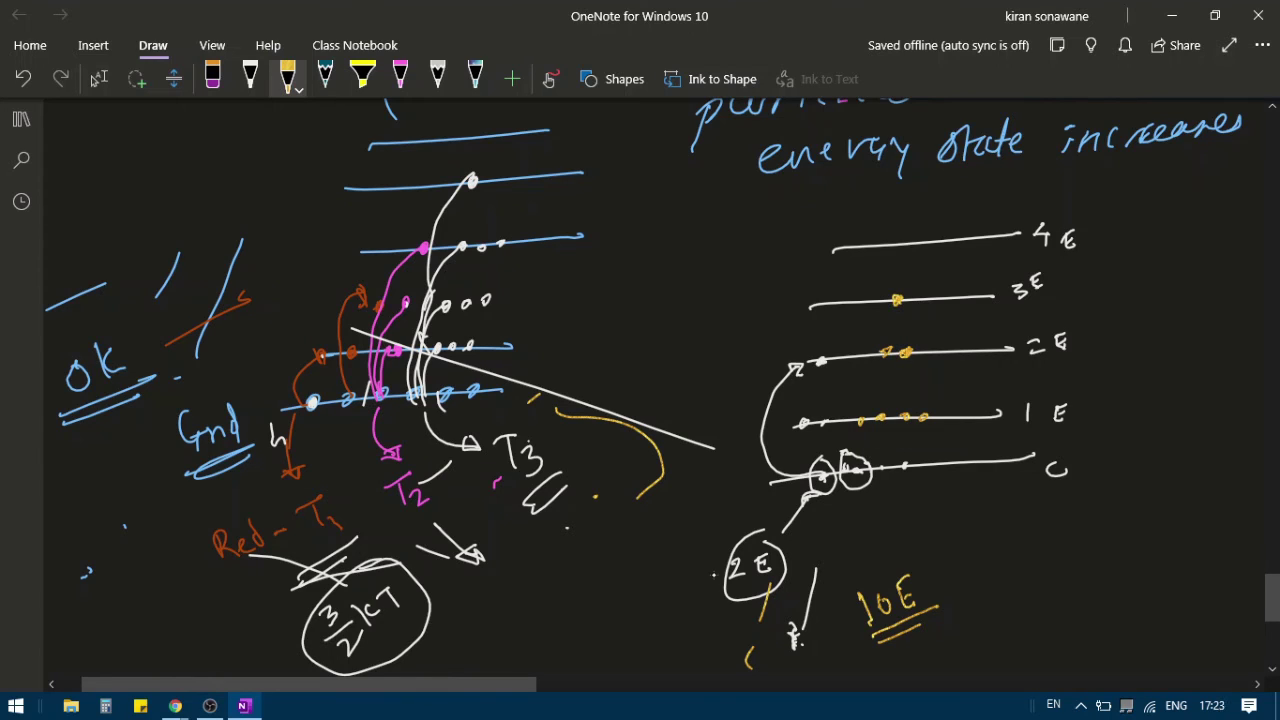
Cross out the circled 2E and rewrite the E of 10E
drag(754, 583, 771, 598)
mouse_move(906, 578)
mouse_down()
mouse_move(914, 608)
mouse_move(945, 590)
mouse_move(940, 563)
mouse_up()
drag(925, 578, 938, 576)
Draw a yellow loop around the lower particles and two wavy lines from 3E to ground
scroll(640, 390, right, 5)
mouse_move(300, 330)
mouse_down()
mouse_move(290, 468)
mouse_move(384, 512)
mouse_move(408, 450)
mouse_move(366, 402)
mouse_move(356, 337)
mouse_move(290, 333)
mouse_up()
mouse_move(245, 384)
mouse_down()
mouse_move(252, 416)
mouse_move(278, 436)
mouse_move(292, 514)
mouse_up()
drag(414, 632, 448, 620)
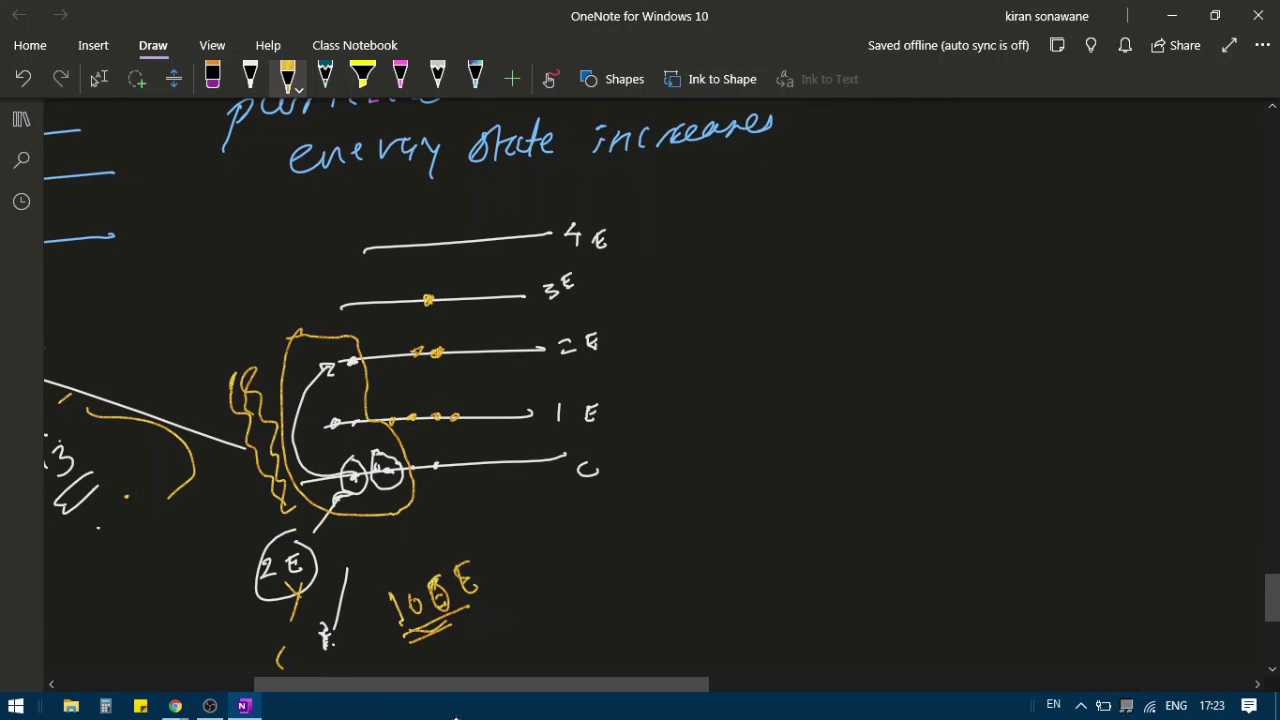
drag(452, 286, 490, 460)
drag(446, 298, 490, 450)
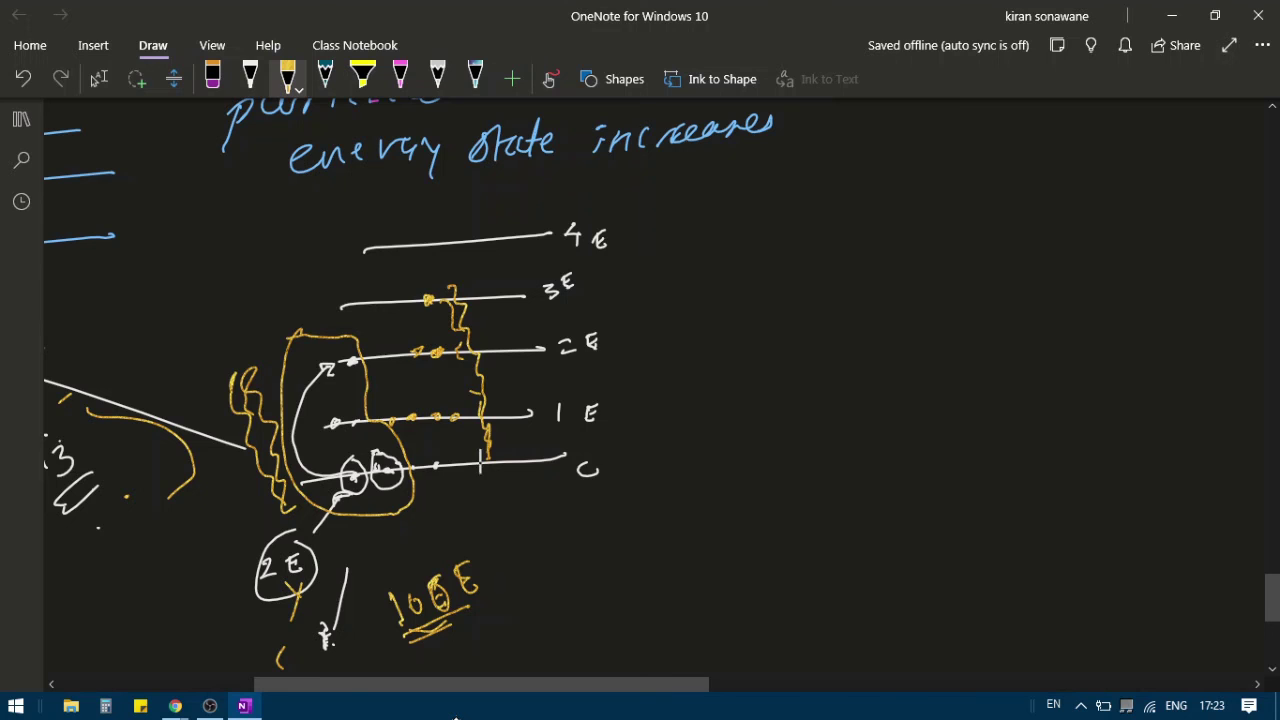
key(alt+d)
Handwrite conclusion ①: all particles participate in interaction
scroll(640, 390, up, 10)
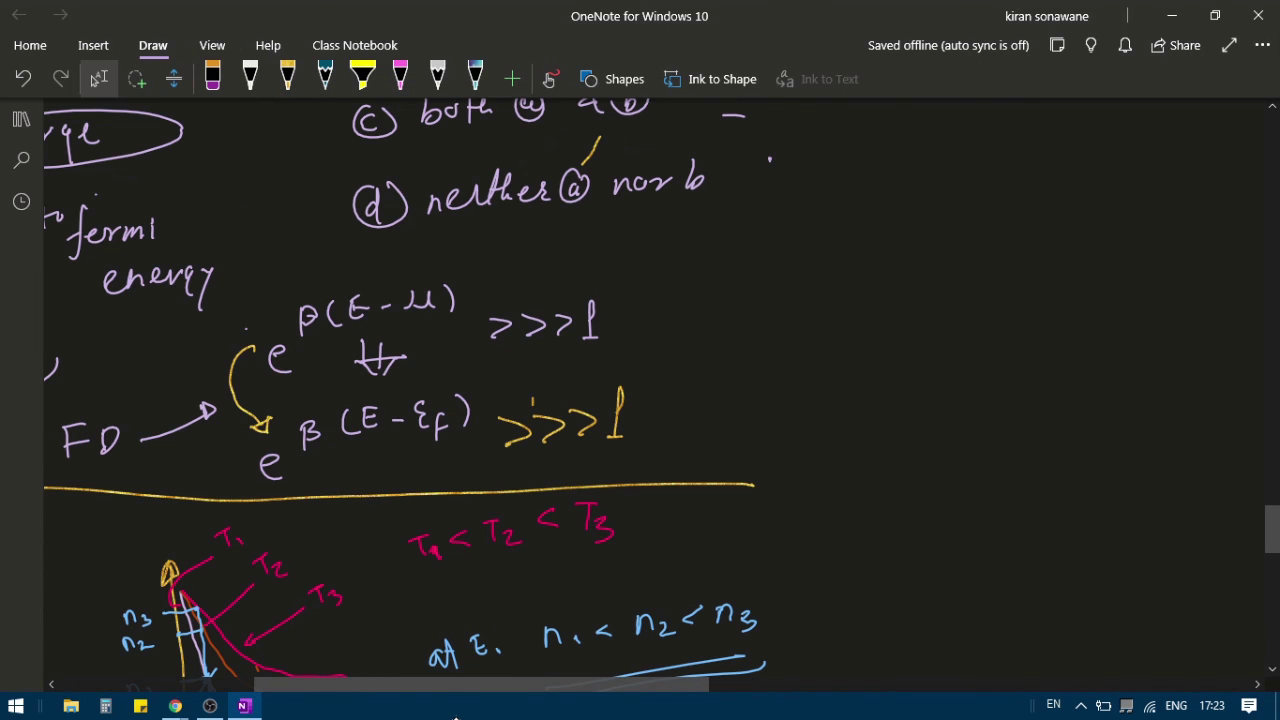
scroll(640, 390, left, 5)
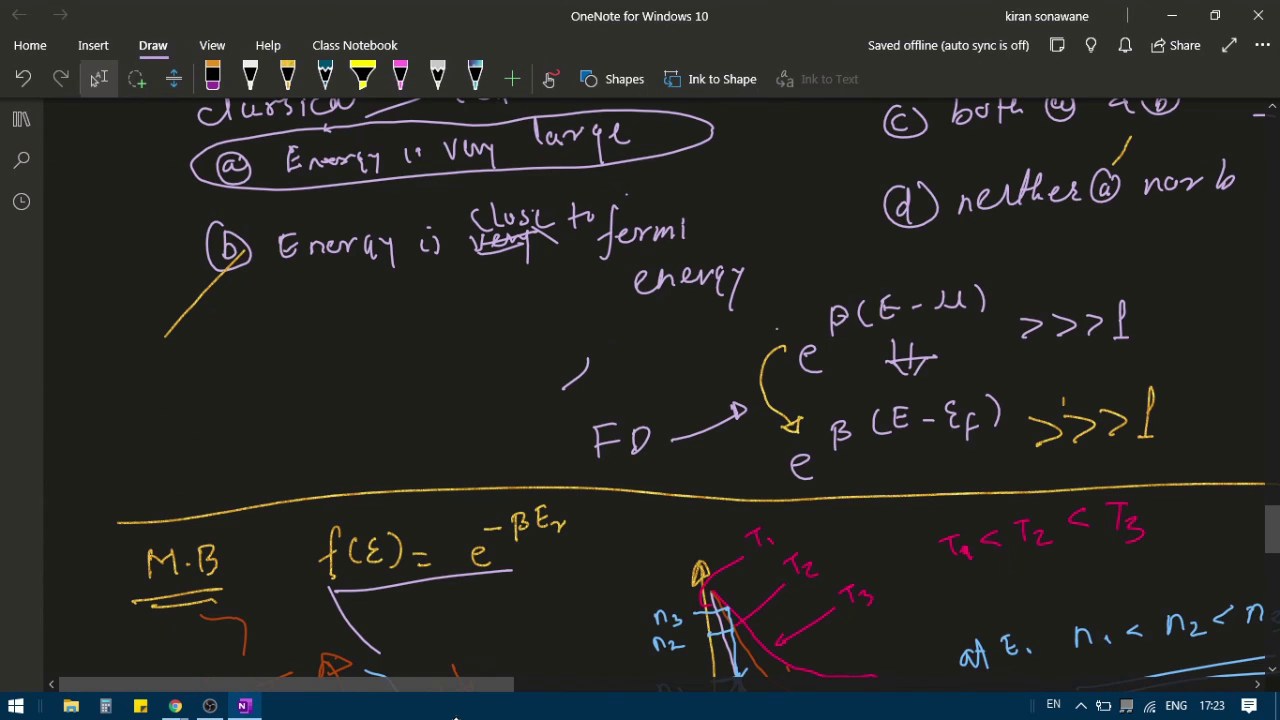
drag(1272, 530, 1272, 615)
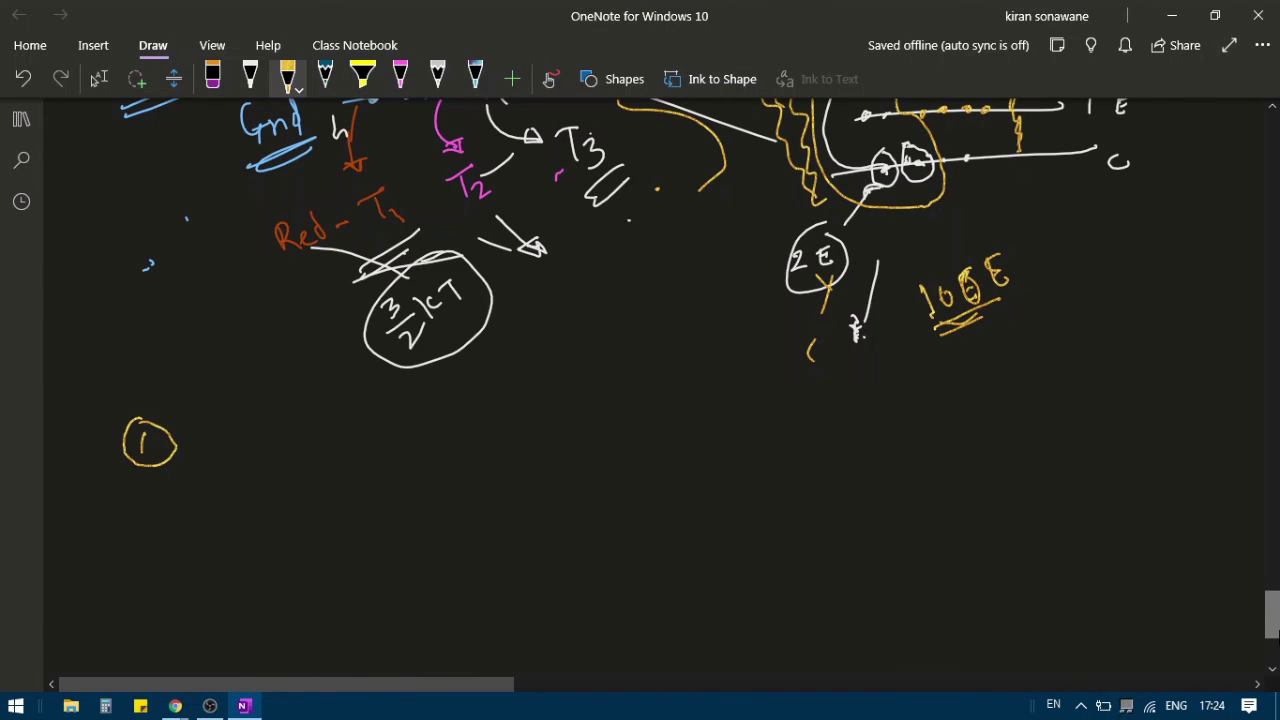
mouse_move(200, 418)
mouse_down()
mouse_move(372, 466)
mouse_move(700, 440)
mouse_move(736, 458)
mouse_move(1020, 418)
mouse_up()
drag(870, 430, 1012, 418)
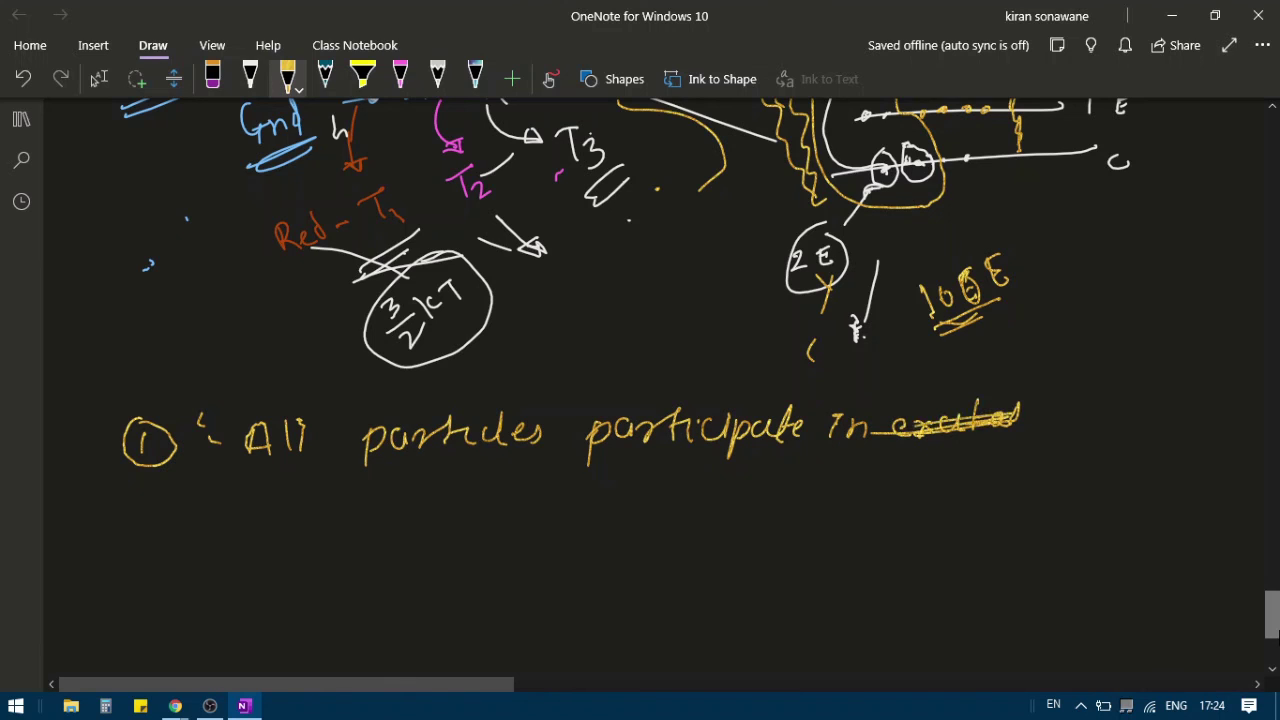
drag(905, 392, 1125, 386)
mouse_move(132, 505)
mouse_down()
mouse_move(156, 534)
mouse_move(168, 506)
mouse_move(325, 545)
mouse_up()
Handwrite conclusion ②: the number of particles in higher energy states increases
drag(364, 500, 500, 550)
mouse_move(536, 505)
mouse_down()
mouse_move(630, 524)
mouse_move(888, 515)
mouse_up()
drag(902, 480, 982, 512)
drag(1000, 492, 1172, 490)
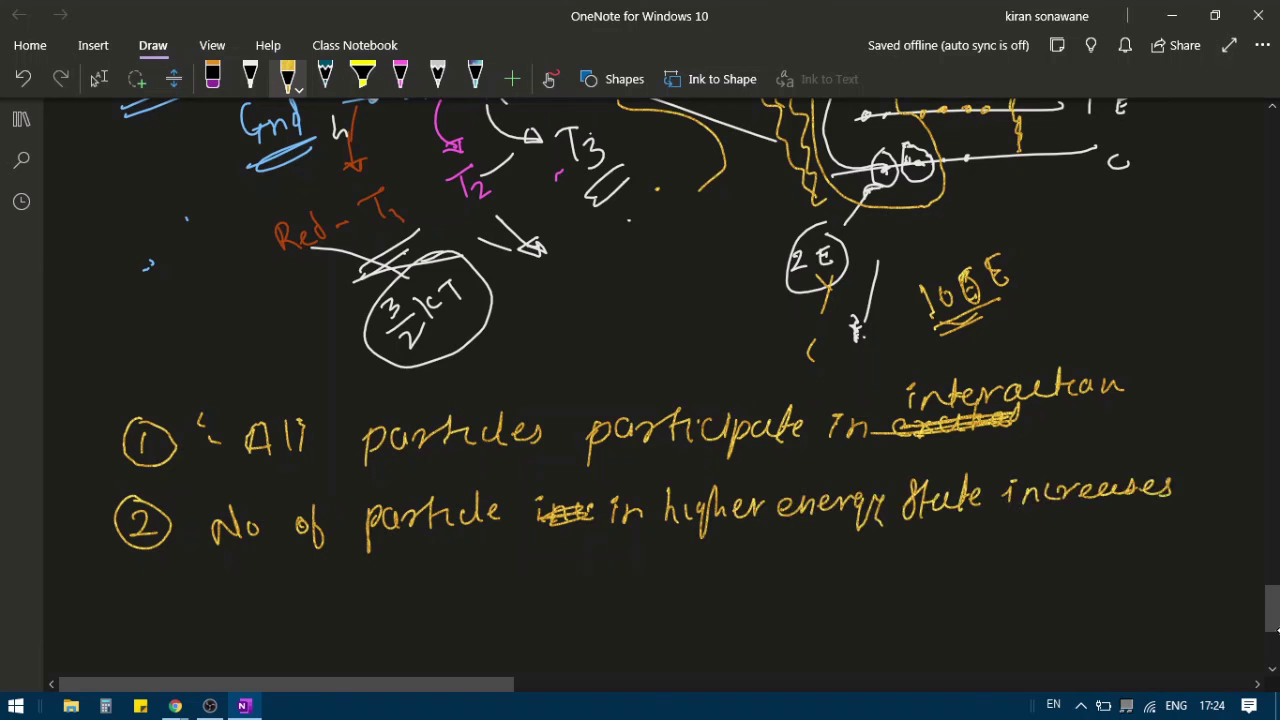
drag(444, 566, 492, 578)
click(710, 548)
mouse_move(552, 550)
mouse_down()
mouse_move(740, 570)
mouse_move(794, 560)
mouse_up()
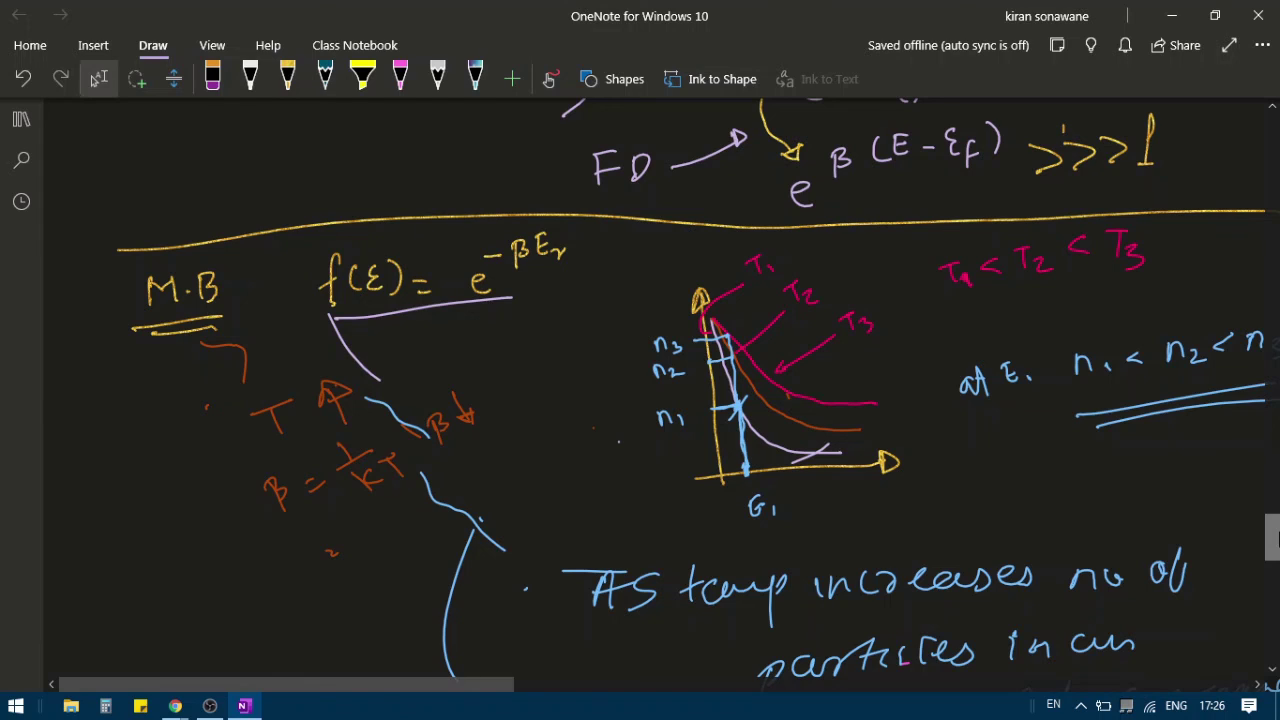
Draw yellow horizontal and vertical energy marker lines on the M.B graph and circle the curve crossings
click(287, 79)
mouse_move(800, 466)
mouse_down()
mouse_move(805, 455)
mouse_move(710, 461)
mouse_up()
mouse_move(802, 424)
mouse_down()
mouse_move(802, 444)
mouse_move(712, 431)
mouse_up()
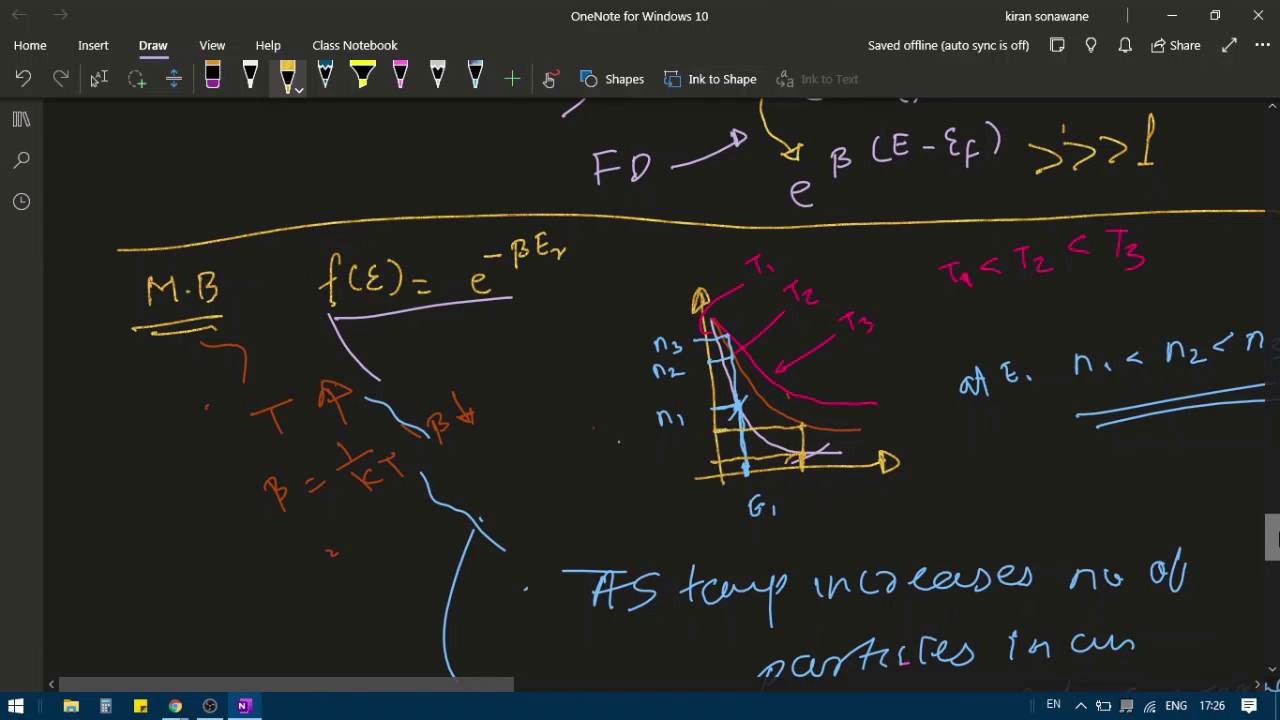
mouse_move(798, 430)
mouse_down()
mouse_move(794, 396)
mouse_move(742, 399)
mouse_move(788, 394)
mouse_up()
drag(794, 426, 796, 430)
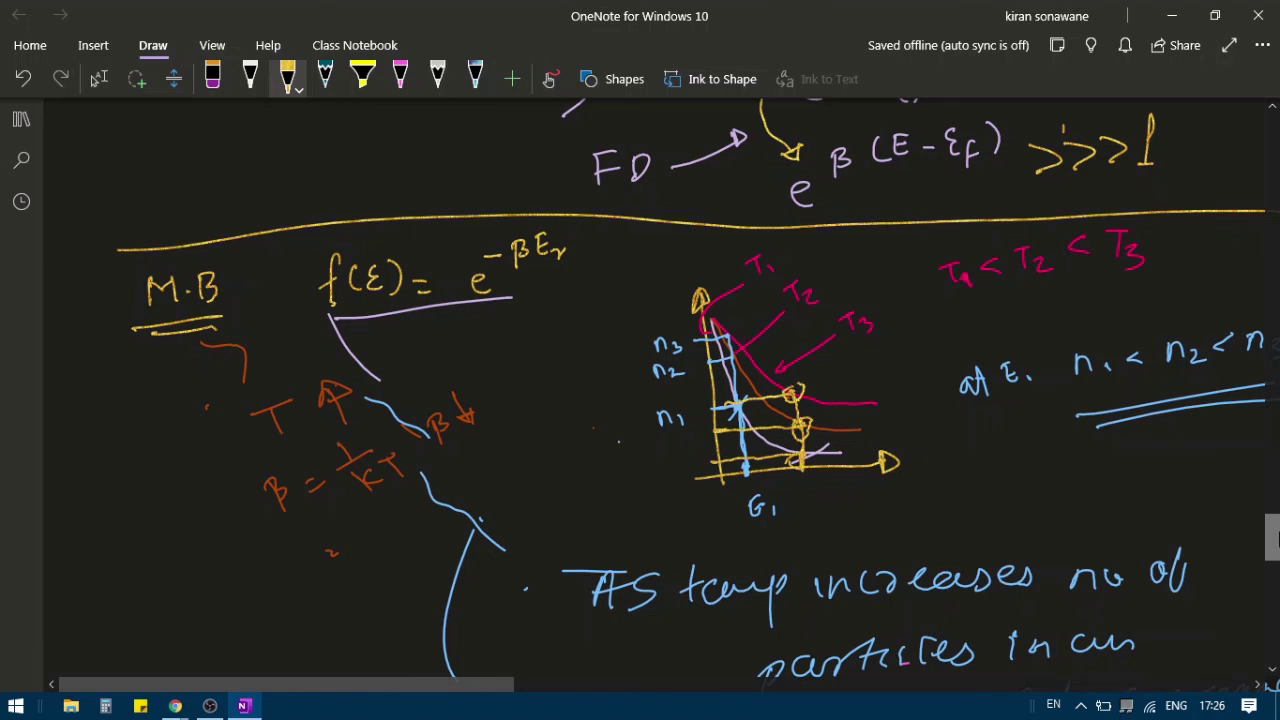